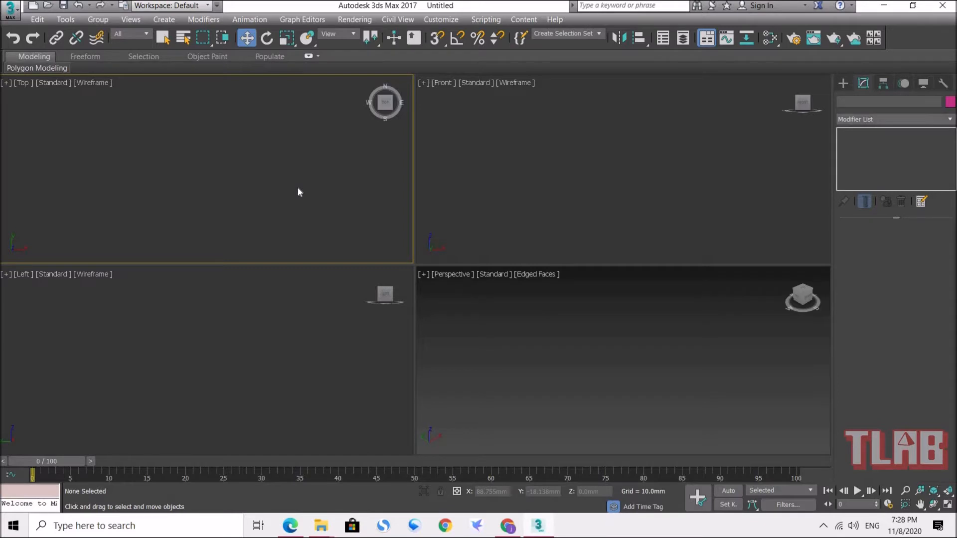
Create a box in the Top viewport about 88 mm long, 96 mm wide and 74 mm high
left_click(842, 83)
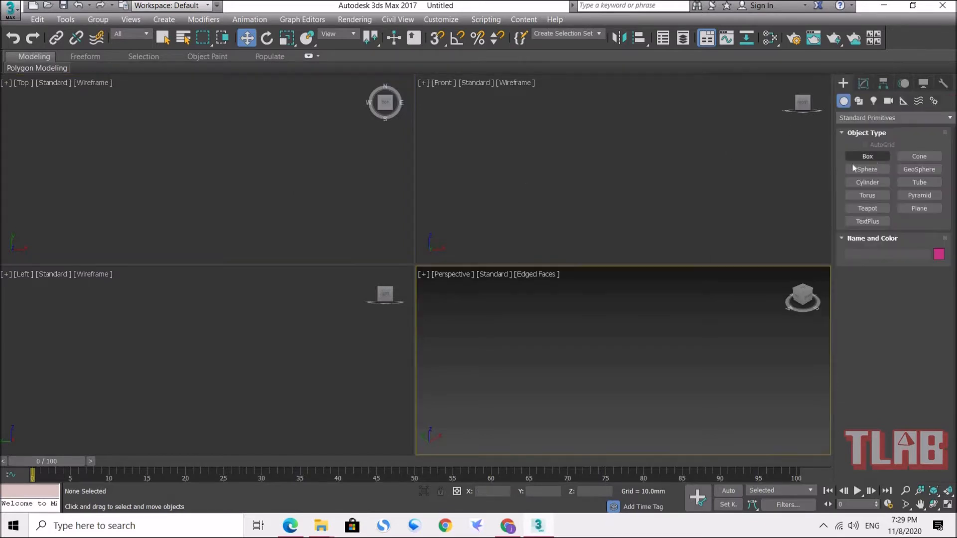
left_click(867, 156)
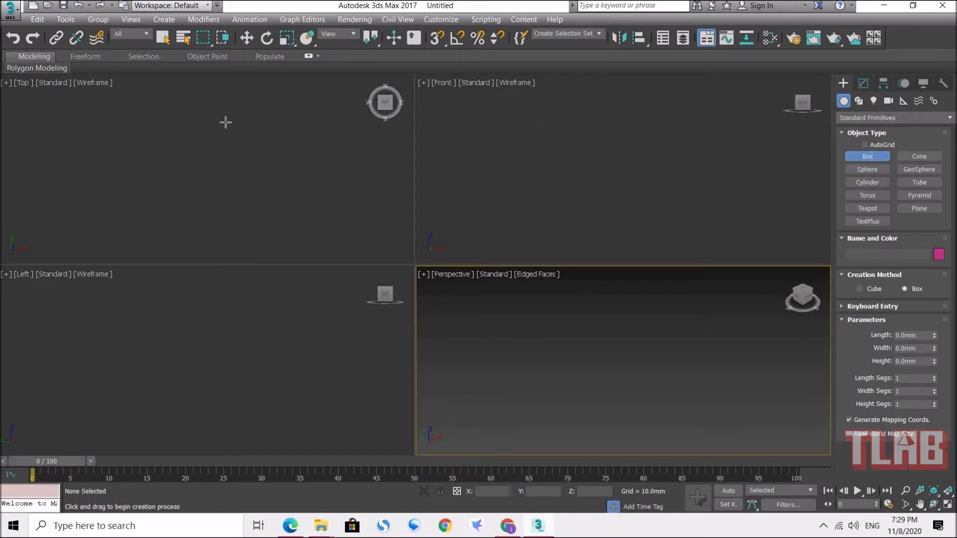
left_click_drag(211, 114, 309, 202)
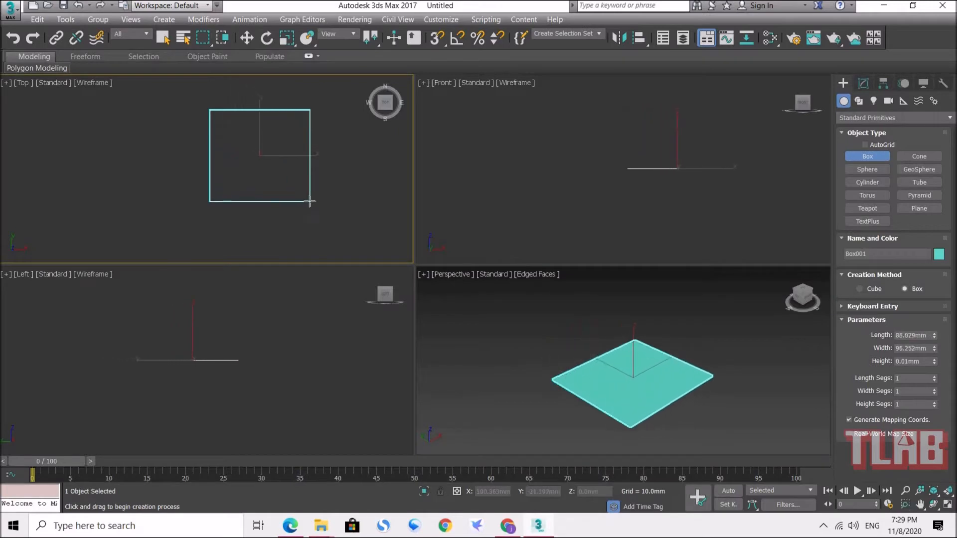
left_click(295, 127)
left_click(246, 37)
middle_click_drag(636, 349, 606, 383)
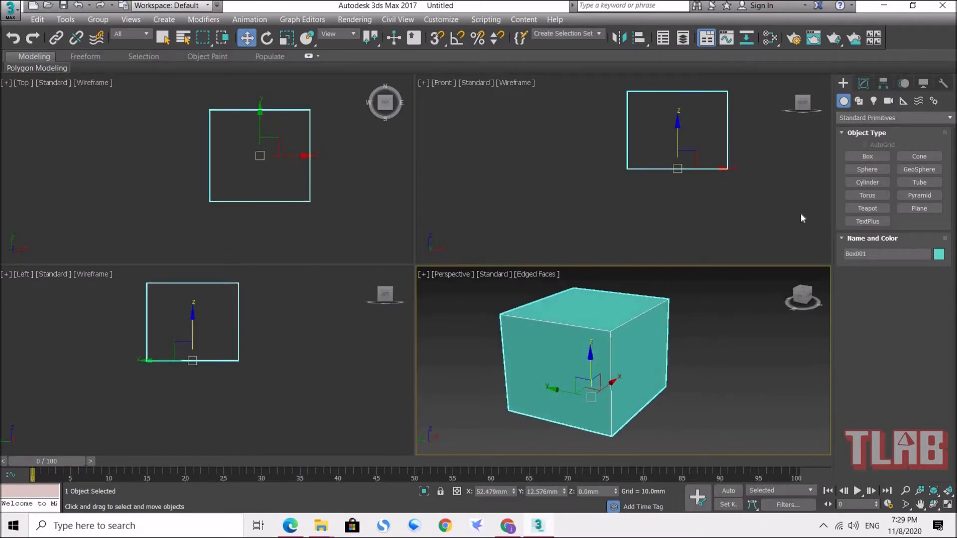
Set the box's length, width and height segments to 3 each
left_click(865, 85)
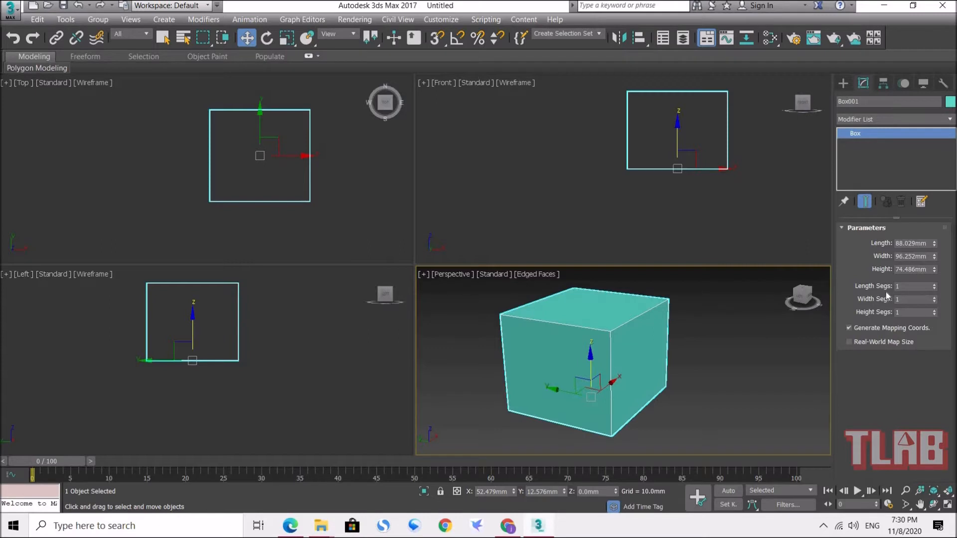
left_click(914, 287)
type("3")
key("Return")
left_click(910, 299)
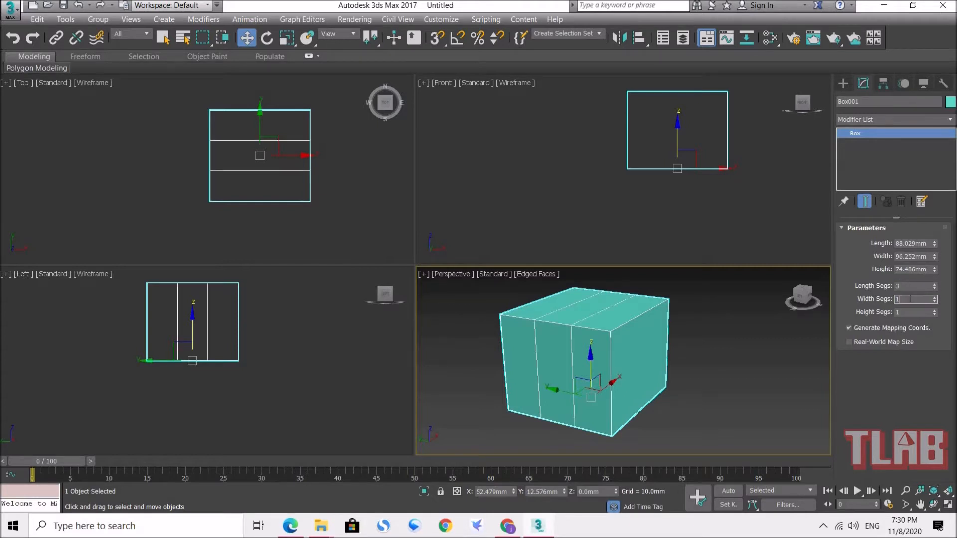
type("3")
key("Return")
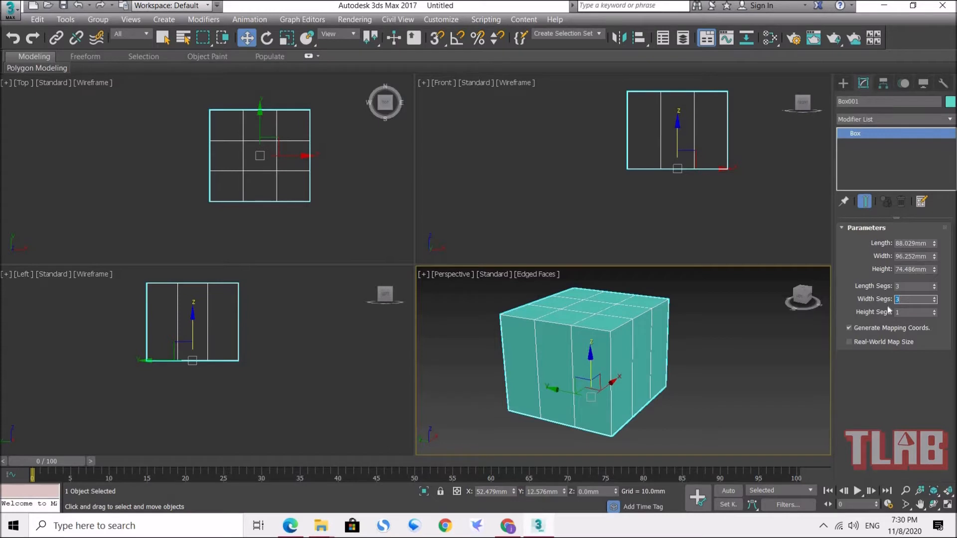
left_click(904, 312)
type("3")
key("Return")
middle_click_drag(607, 364, 629, 369)
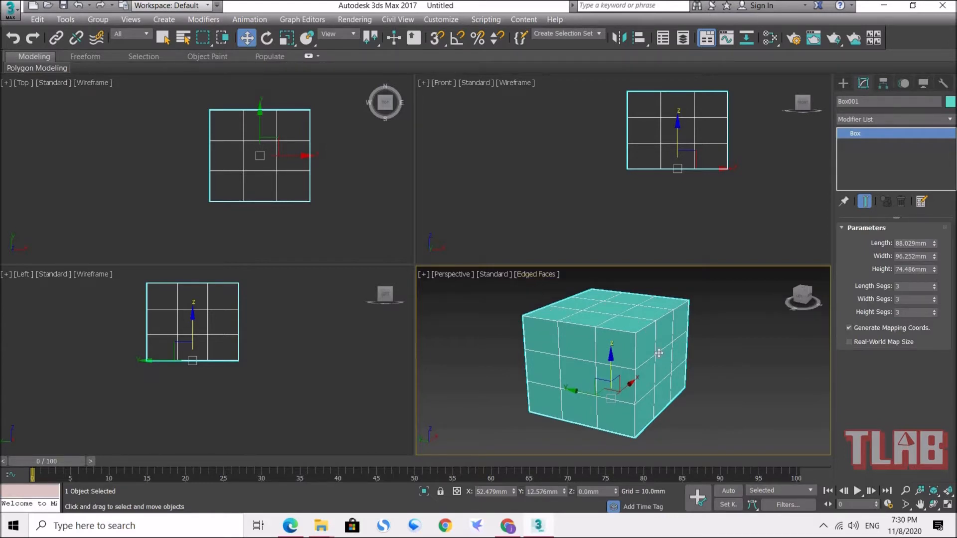
Turn off Edged Faces in the Perspective viewport and deselect the box
left_click(534, 278)
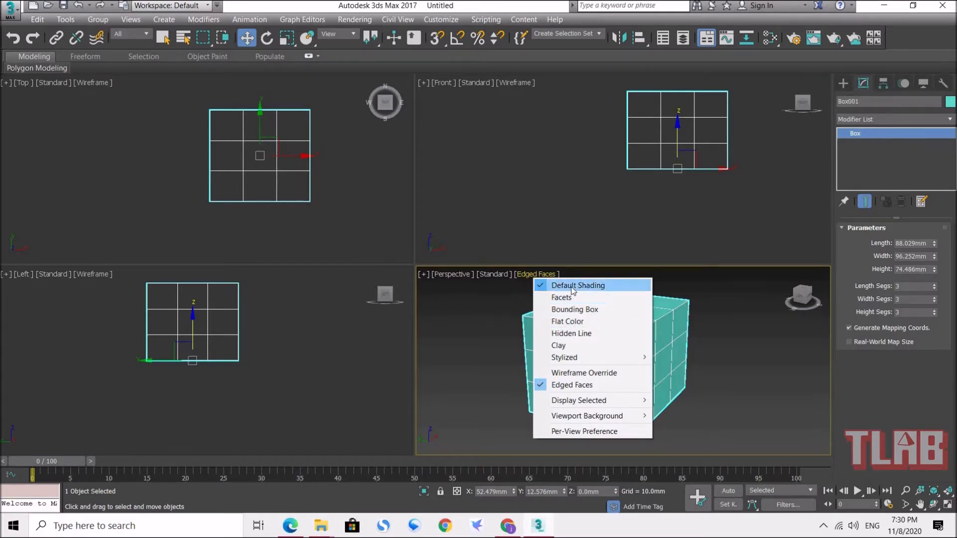
left_click(581, 385)
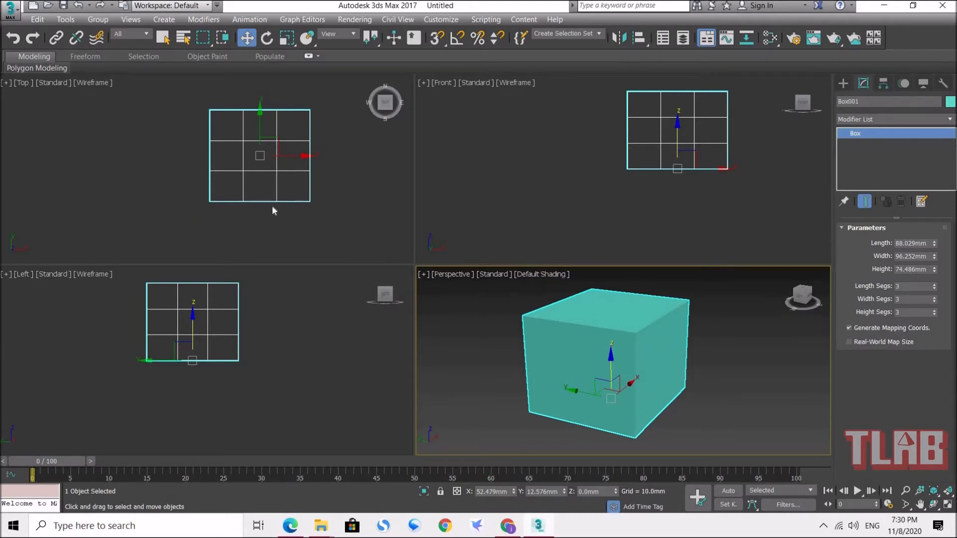
left_click(507, 306)
middle_click_drag(562, 329, 580, 332)
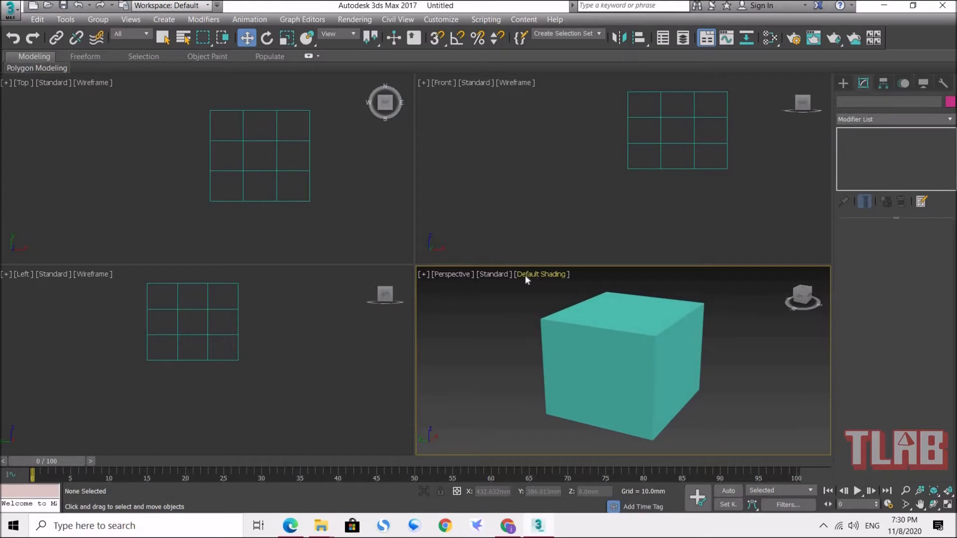
Turn Edged Faces back on in the Perspective viewport and reselect the box
left_click(537, 275)
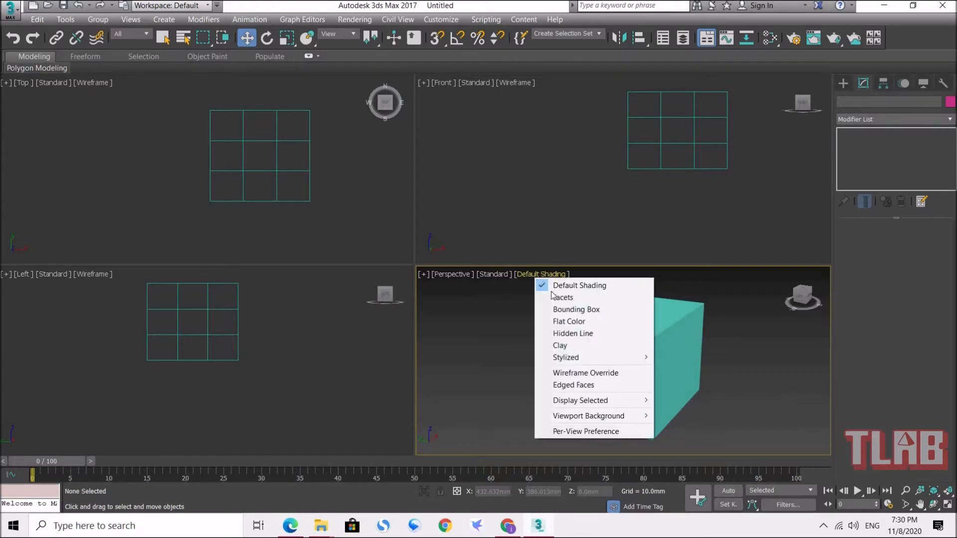
left_click(603, 384)
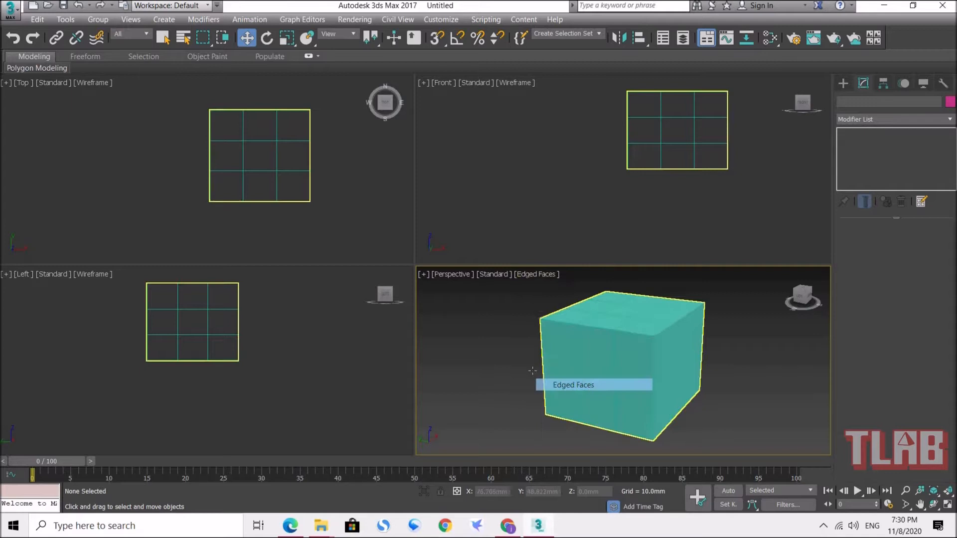
left_click(587, 341)
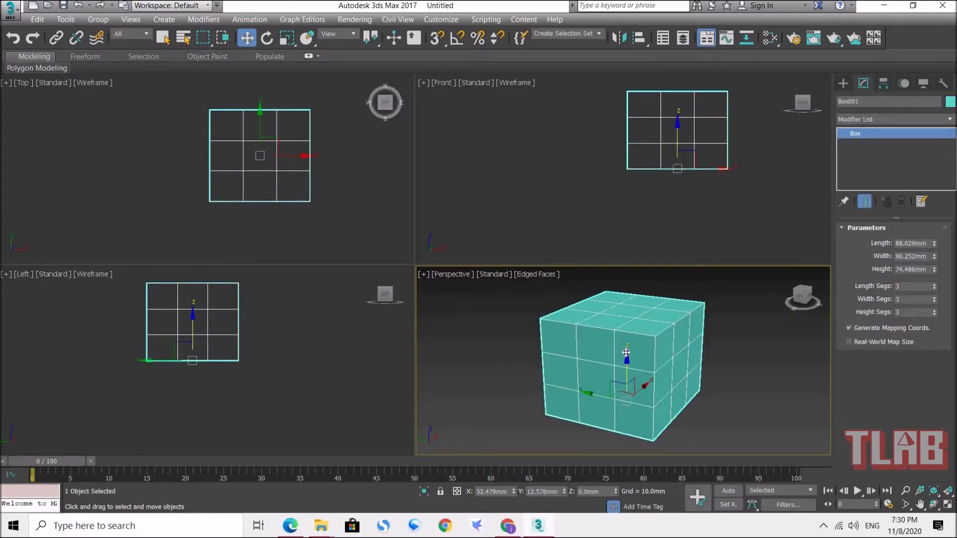
mouse_move(656, 361)
middle_mouse_down("alt")
mouse_move(633, 385)
mouse_move(688, 369)
mouse_move(695, 356)
mouse_move(670, 360)
middle_mouse_up("alt")
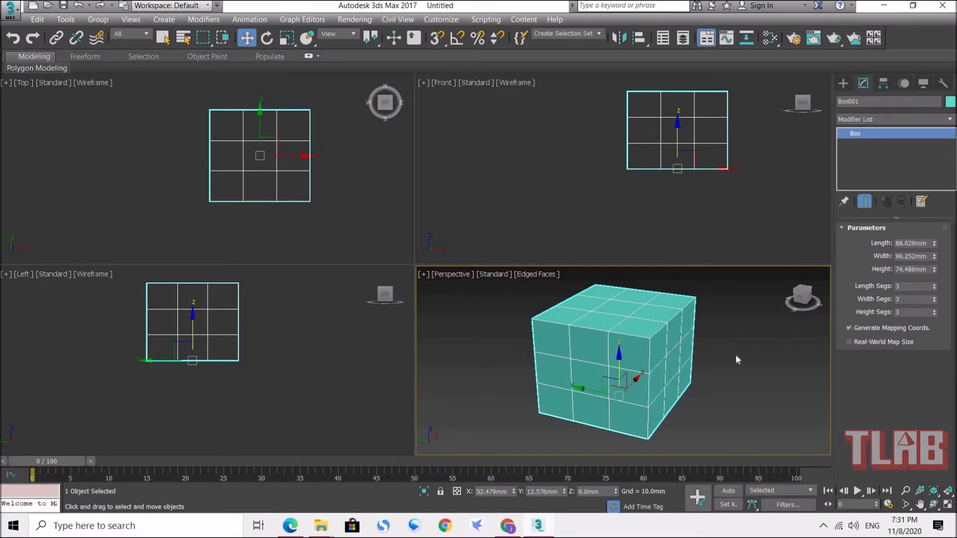
Try one more width and height segment, return both to 3, and set the box's length segments to 4
left_click(934, 297)
left_click(934, 301)
left_click(934, 310)
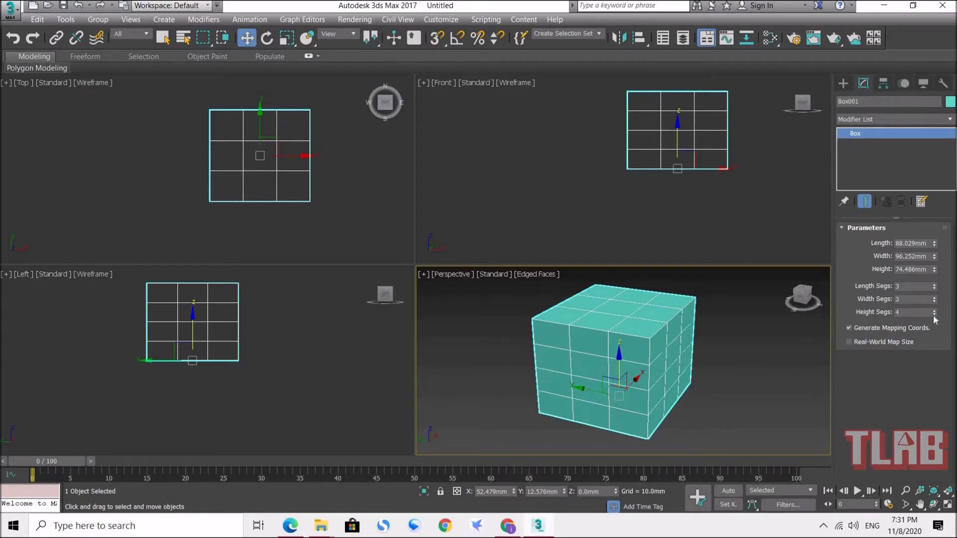
left_click(934, 314)
left_click(935, 284)
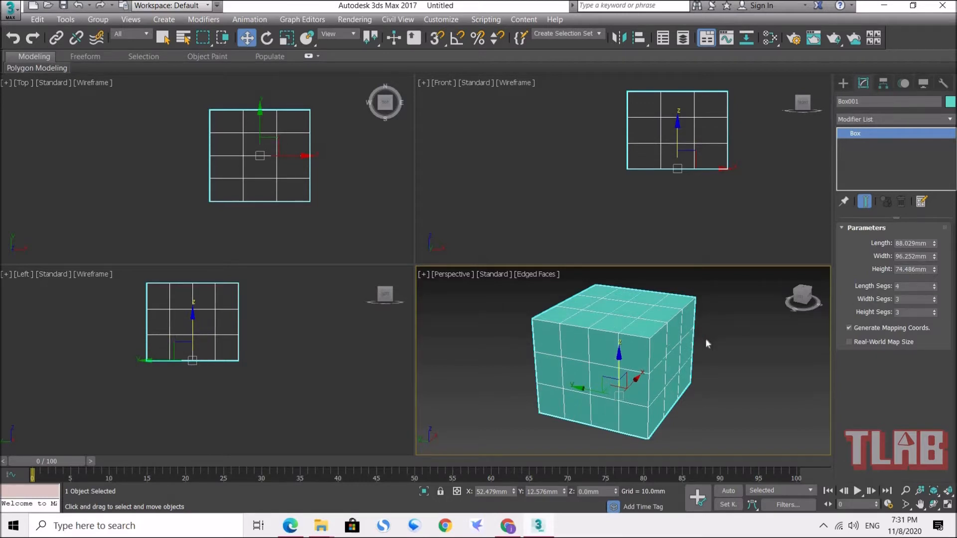
middle_click_drag(707, 367, 649, 356)
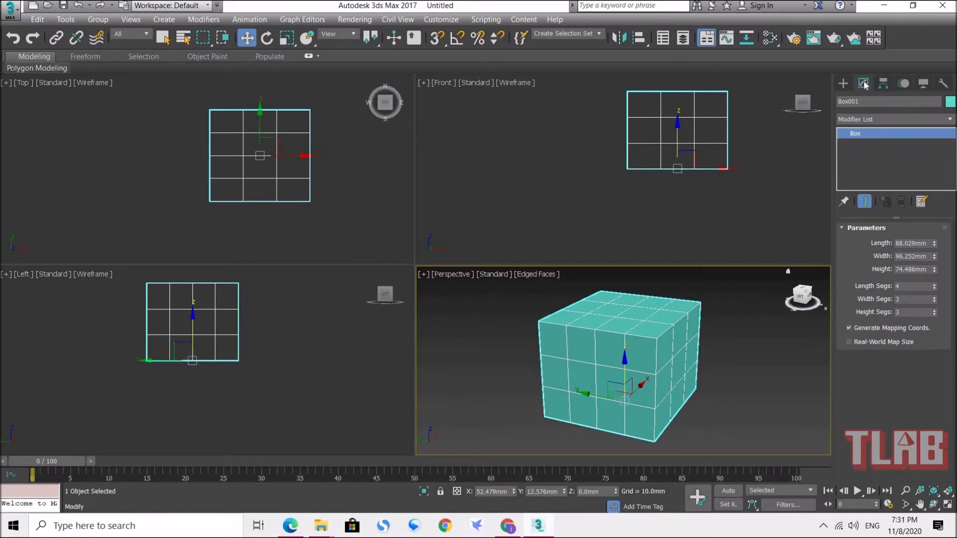
Add an Edit Poly modifier to the box
left_click(901, 119)
key("e")
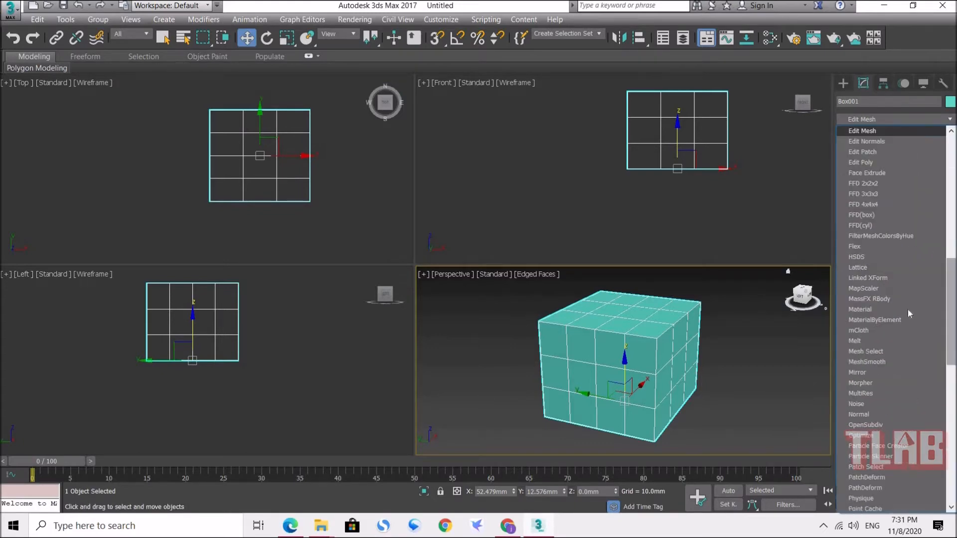
left_click(897, 164)
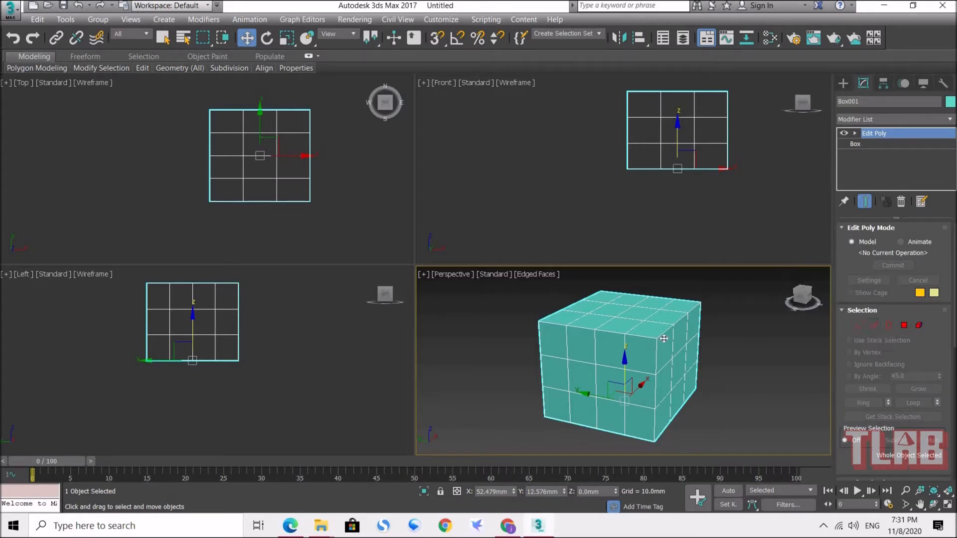
At the Edit Poly edge level, select several individual edges around the box's front upper rim one after another
left_click(874, 326)
left_click(626, 334)
left_click(582, 328)
left_click(635, 335)
left_click(623, 350)
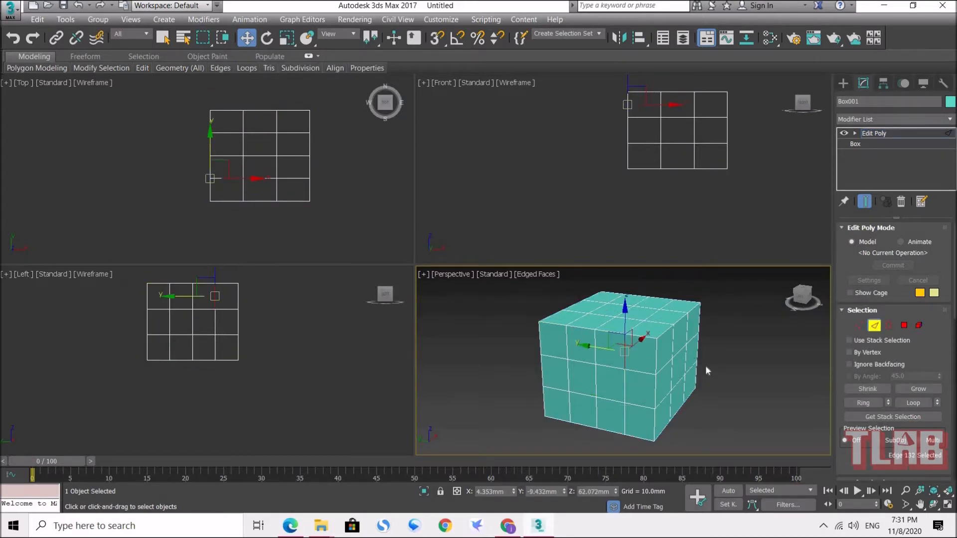
At the polygon level, select individual faces one after another in the upper and middle rows of the box's side
left_click(904, 325)
left_click(646, 353)
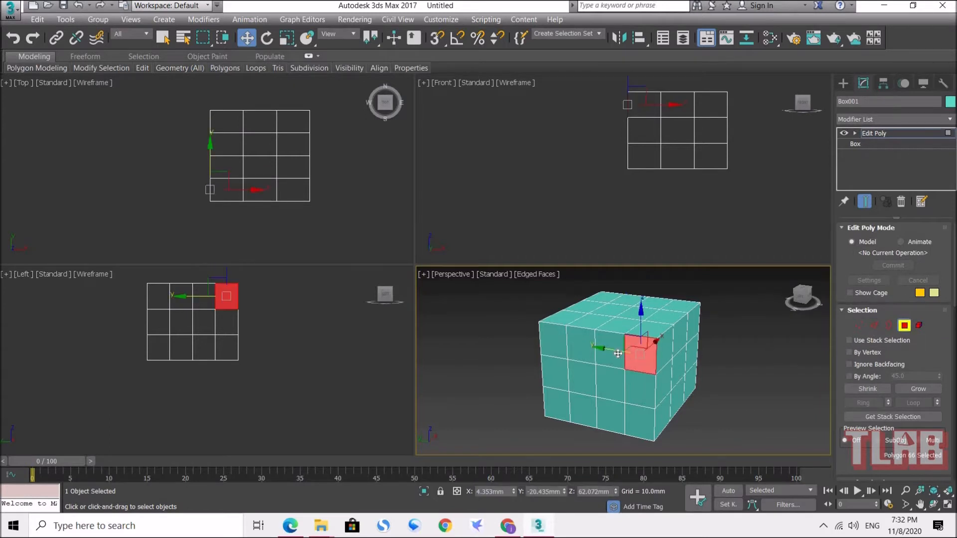
left_click(616, 352)
left_click(577, 353)
left_click(561, 352)
left_click(583, 382)
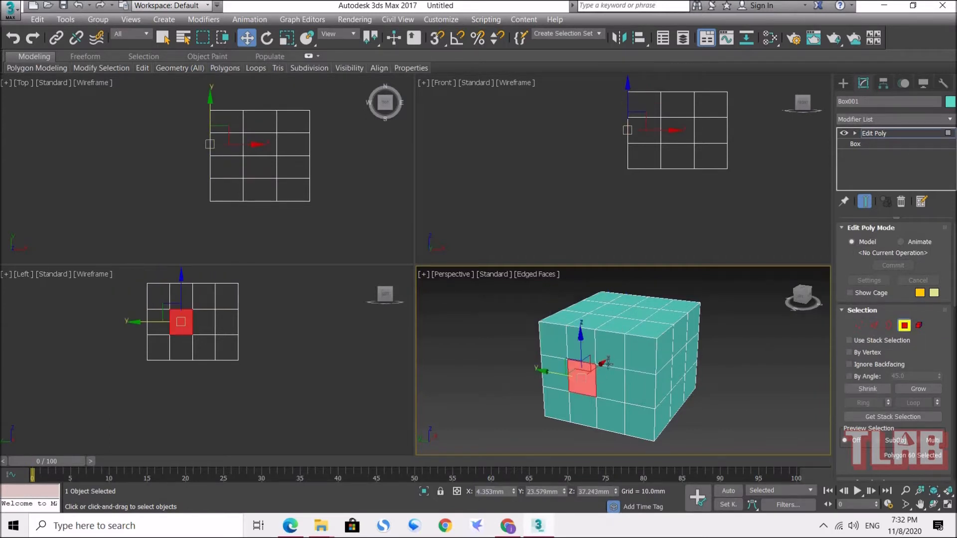
left_click(608, 364)
left_click(633, 390)
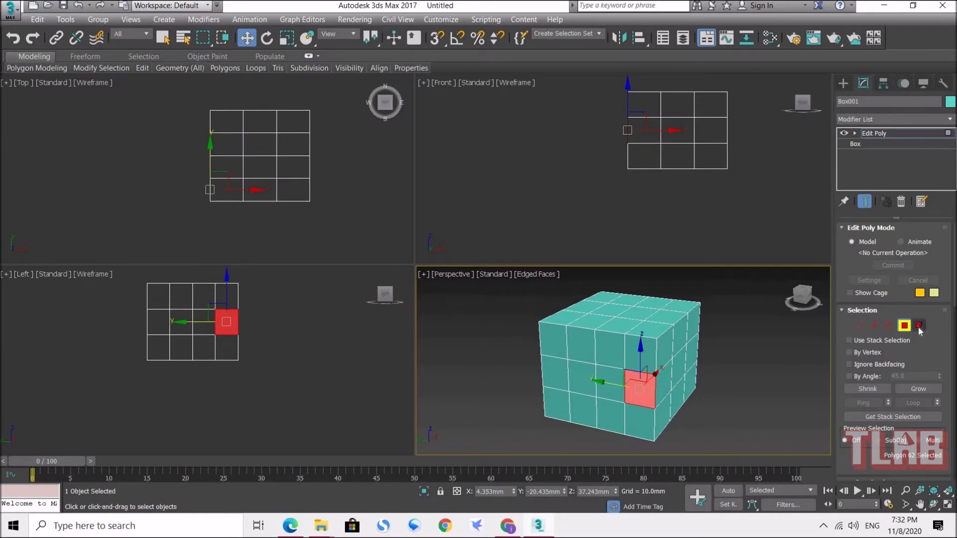
At the element level, select the whole box mesh, and leave the element level
left_click(919, 325)
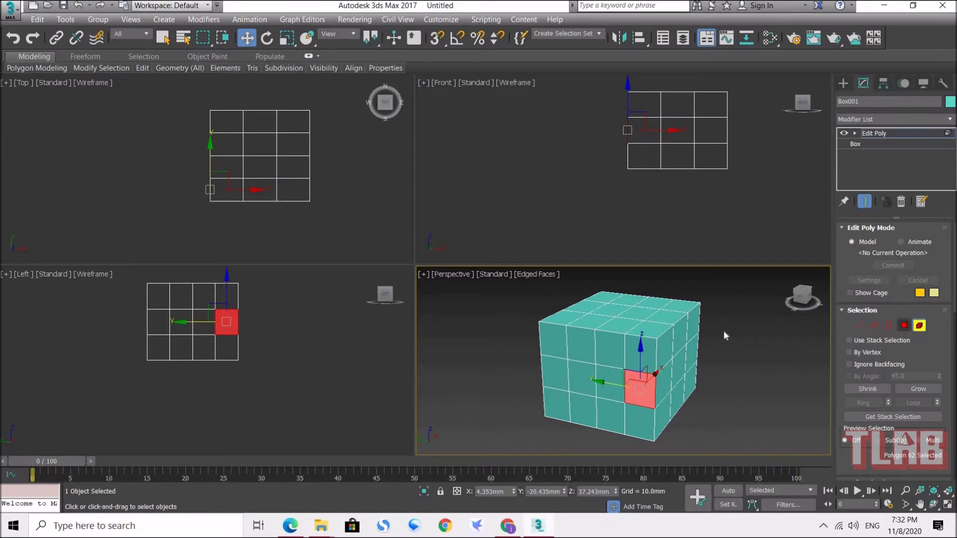
left_click(643, 335)
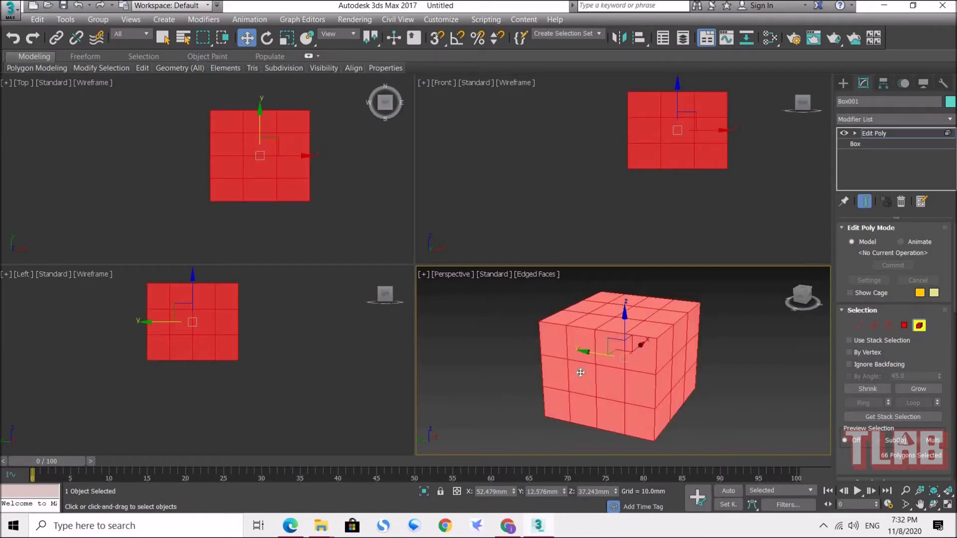
left_click(919, 325)
middle_click_drag(638, 384, 627, 367, "alt")
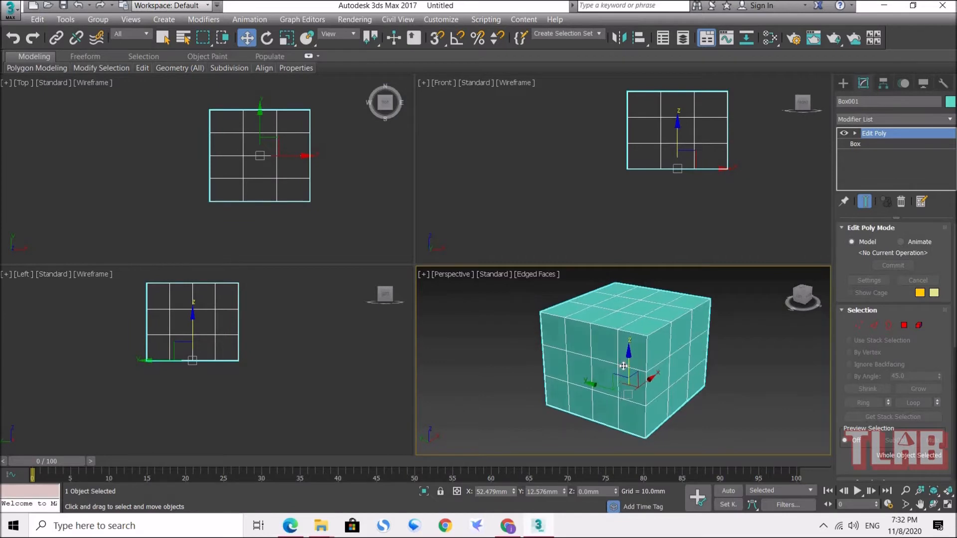
Switch Edit Poly to the vertex level and enlarge the Perspective viewport around the box
left_click(859, 325)
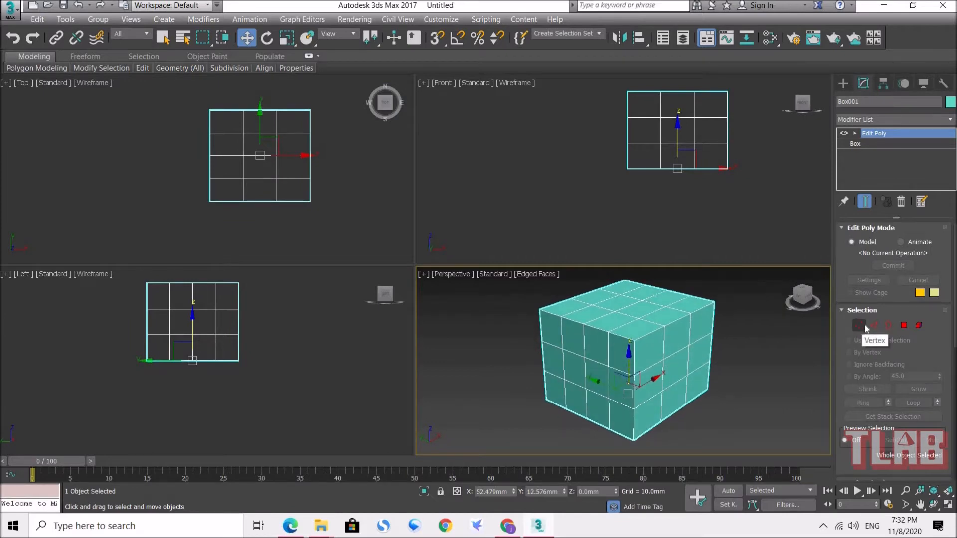
middle_click_drag(662, 343, 646, 343)
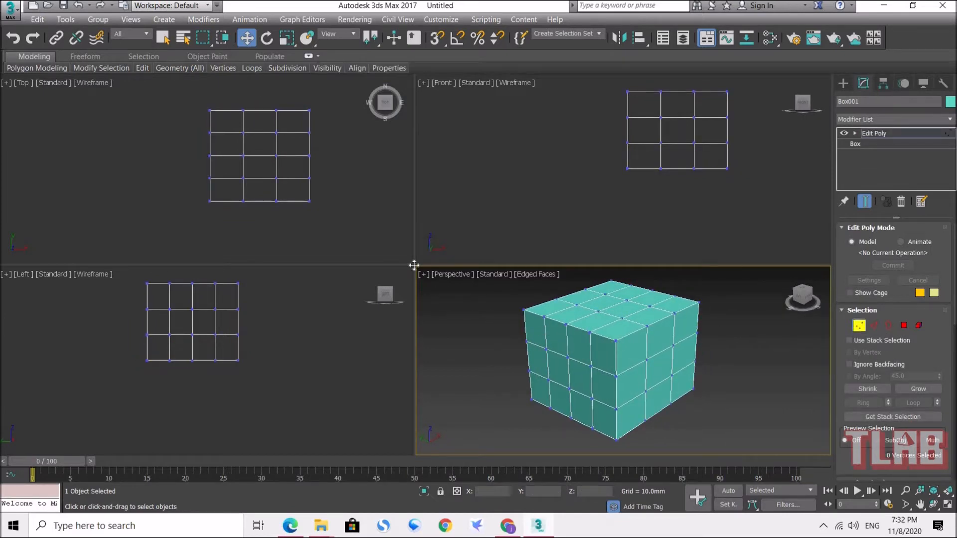
key("alt+w")
scroll(380, 284, "up", 4)
middle_click_drag(390, 316, 466, 319, "alt")
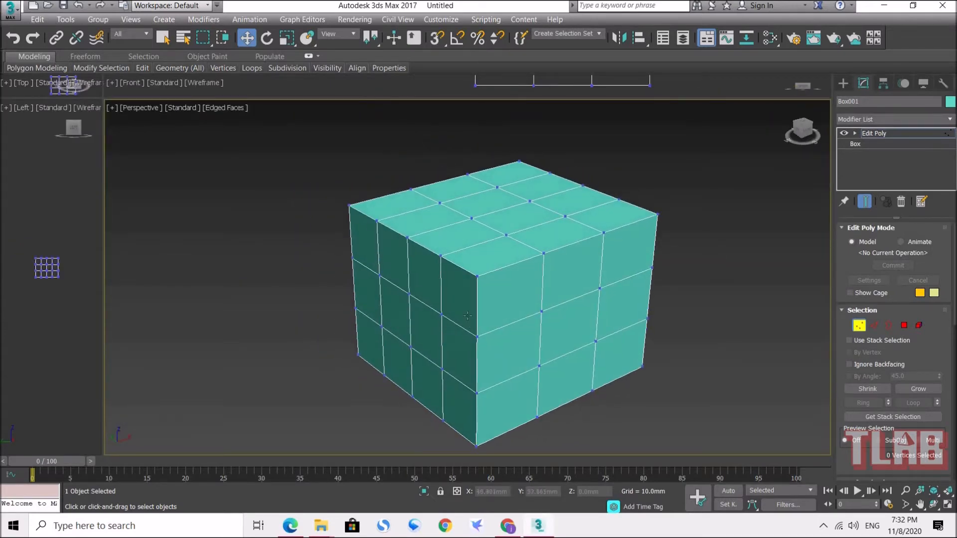
Select the five vertices along the box's top edge on the negative X side and move them to about X -8 mm, Z 87 mm
left_click(477, 277)
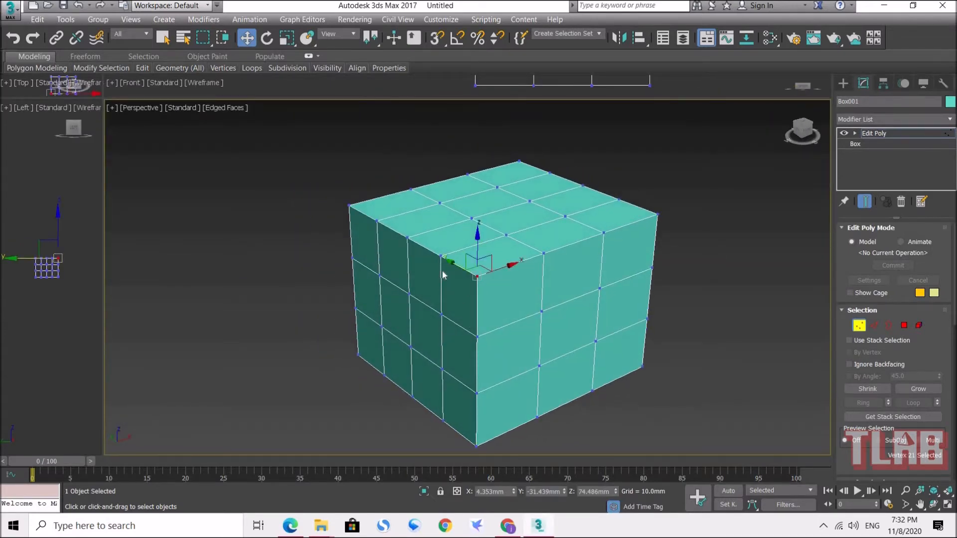
left_click(441, 256, "ctrl")
left_click(409, 238, "ctrl")
left_click(377, 222, "ctrl")
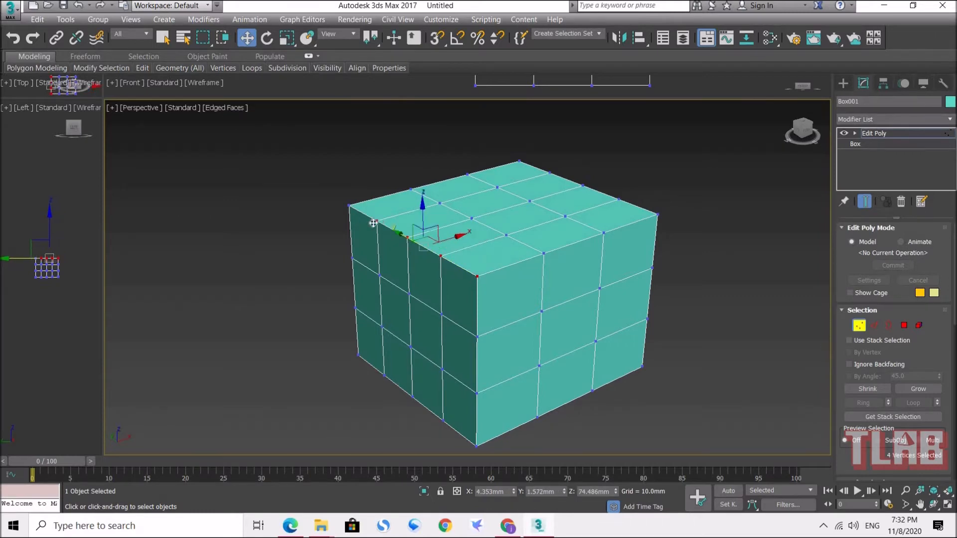
left_click(349, 206, "ctrl")
middle_click_drag(373, 267, 449, 237, "alt")
left_click_drag(448, 237, 375, 164)
Raise the three middle vertices of the pulled-out top edge to about Z 102 mm and move them further outward along X
middle_click_drag(349, 276, 432, 208, "alt")
left_click(432, 206)
left_click(375, 205, "ctrl")
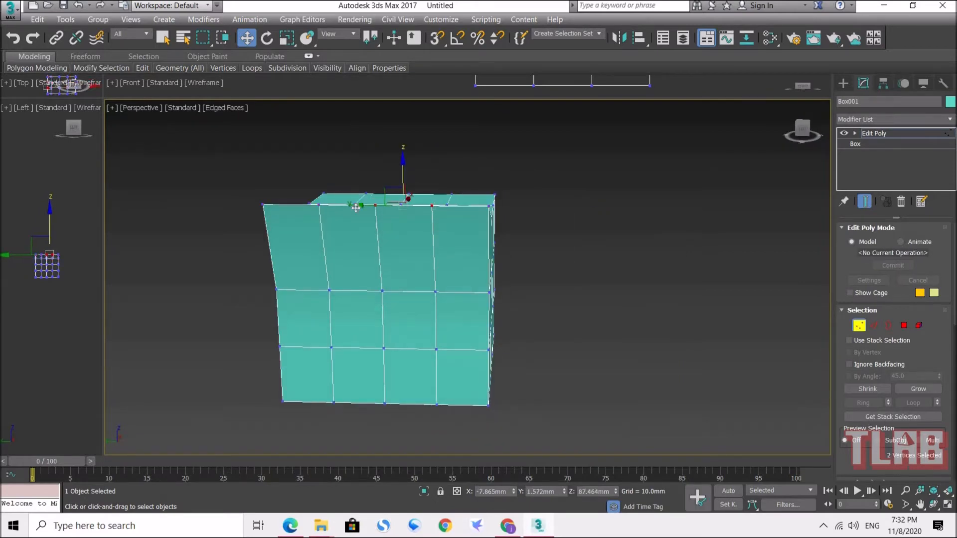
left_click(318, 204, "ctrl")
middle_click_drag(380, 249, 366, 214, "alt")
left_click_drag(372, 187, 369, 144)
middle_click_drag(408, 194, 418, 169, "alt")
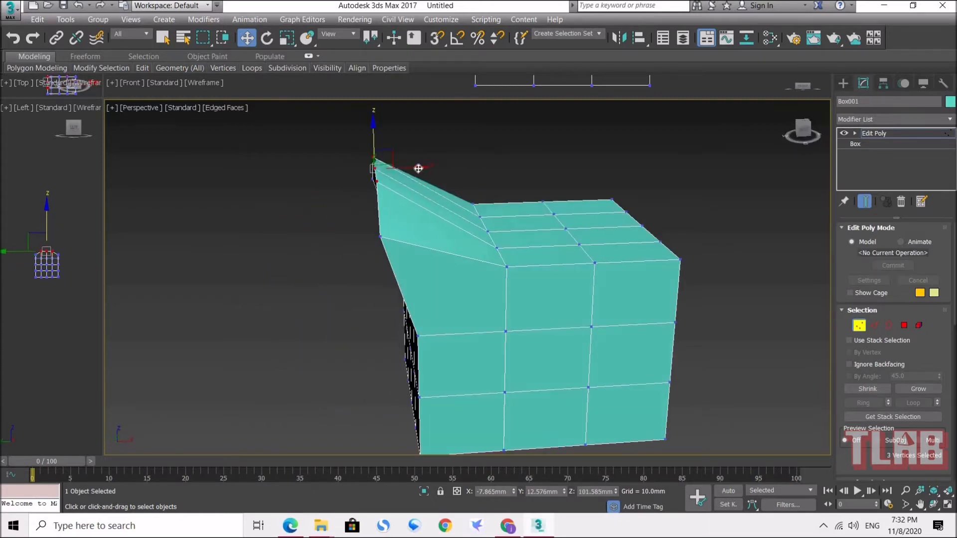
left_click_drag(401, 167, 381, 167)
Raise only the centre vertex of the pulled-out edge to about Z 108 mm
left_click(335, 240)
middle_click_drag(371, 264, 435, 239, "alt")
left_click(448, 195)
left_click_drag(447, 175, 480, 202)
middle_click_drag(479, 202, 485, 179, "alt")
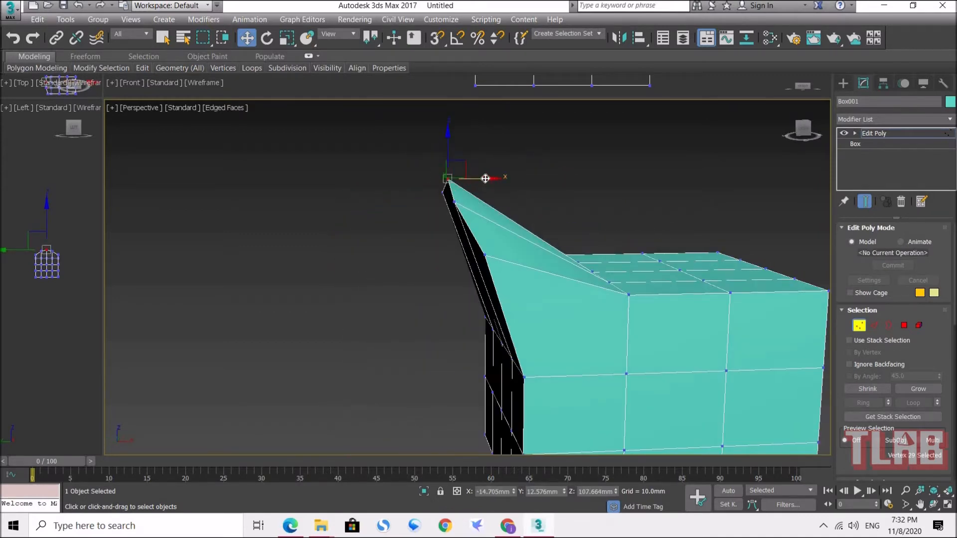
Move the centre vertex of the pulled-out edge slightly further outward along X and restore the four viewports to a more even layout
left_click_drag(485, 178, 472, 179)
left_click(252, 229)
left_click_drag(104, 98, 317, 250)
scroll(516, 181, "down", 2)
scroll(549, 121, "up", 3)
middle_click_drag(201, 180, 174, 174)
middle_click_drag(176, 330, 219, 353)
scroll(215, 349, "up", 3)
middle_click_drag(498, 324, 541, 343)
scroll(484, 340, "down", 3)
Select the middle vertex on the end face just below the pulled-out part, try to pull it outward and undo the move
left_click(515, 346)
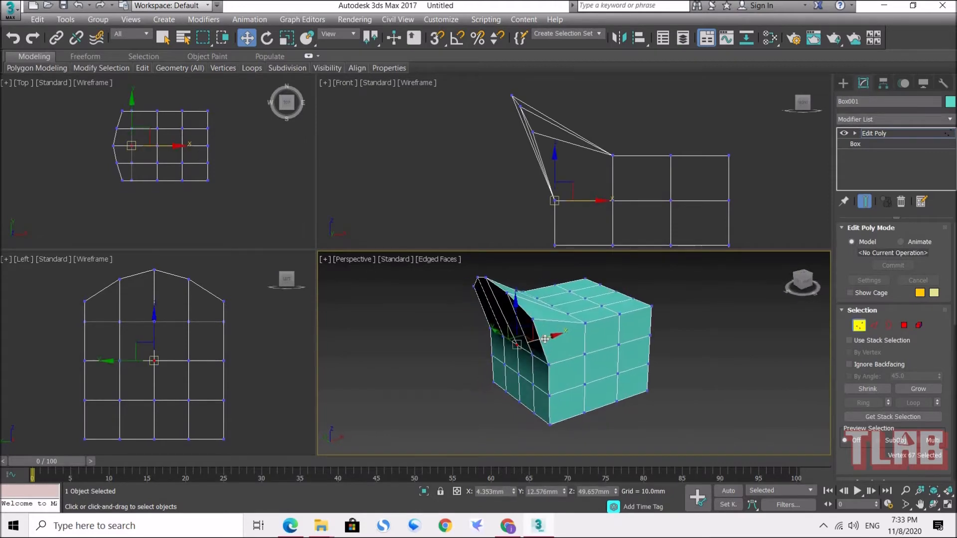
left_click_drag(541, 343, 487, 357)
key("ctrl+z")
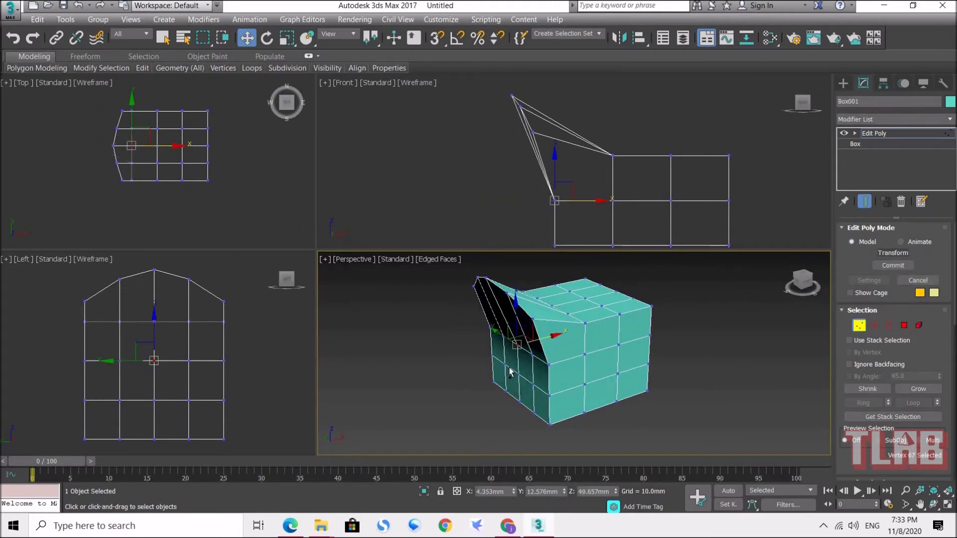
Remove the selected end-face vertex with the Remove command and undo the removal
mouse_move(518, 363)
middle_mouse_down()
mouse_move(532, 368)
mouse_move(518, 346)
middle_mouse_up()
scroll(518, 347, "up", 2)
scroll(518, 373, "down", 1)
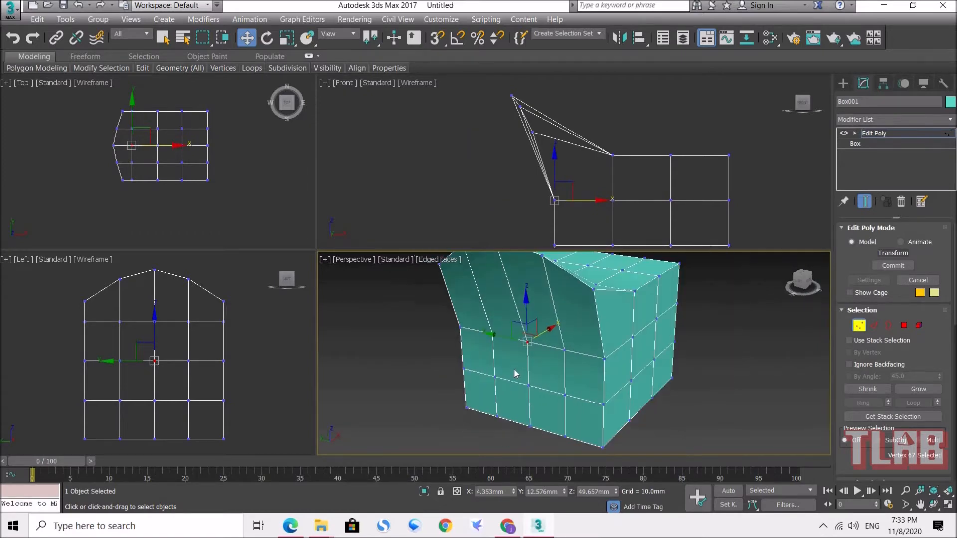
middle_click_drag(531, 378, 553, 377, "alt")
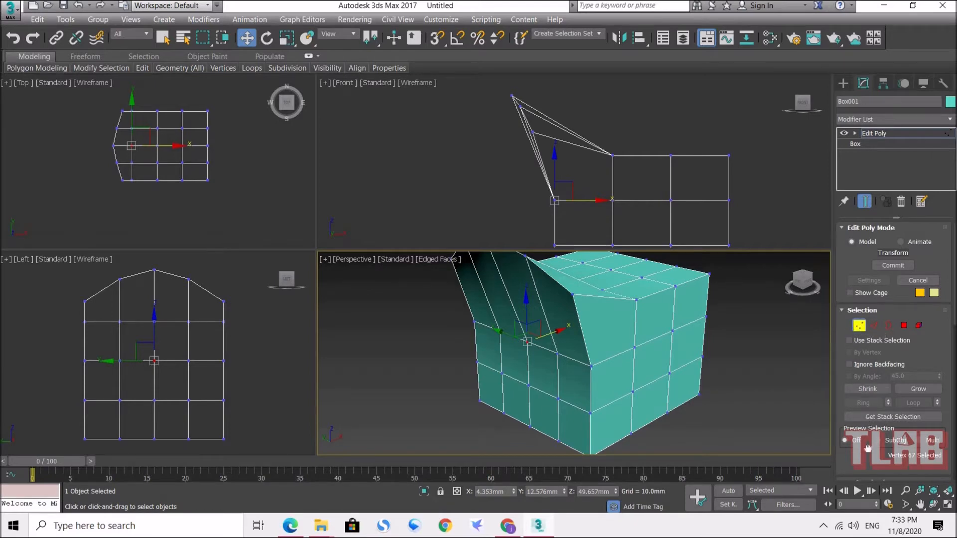
scroll(867, 298, "down", 3)
scroll(867, 298, "down", 5)
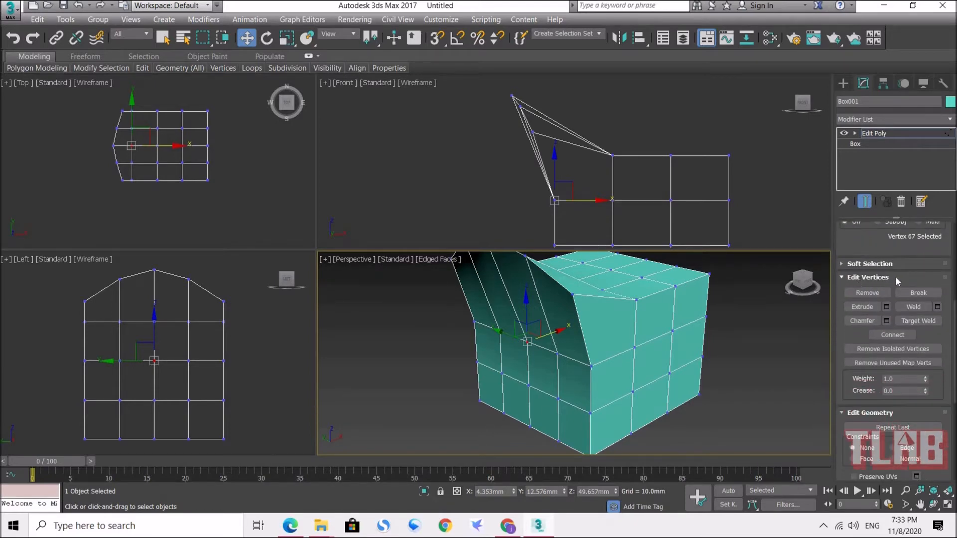
left_click(872, 294)
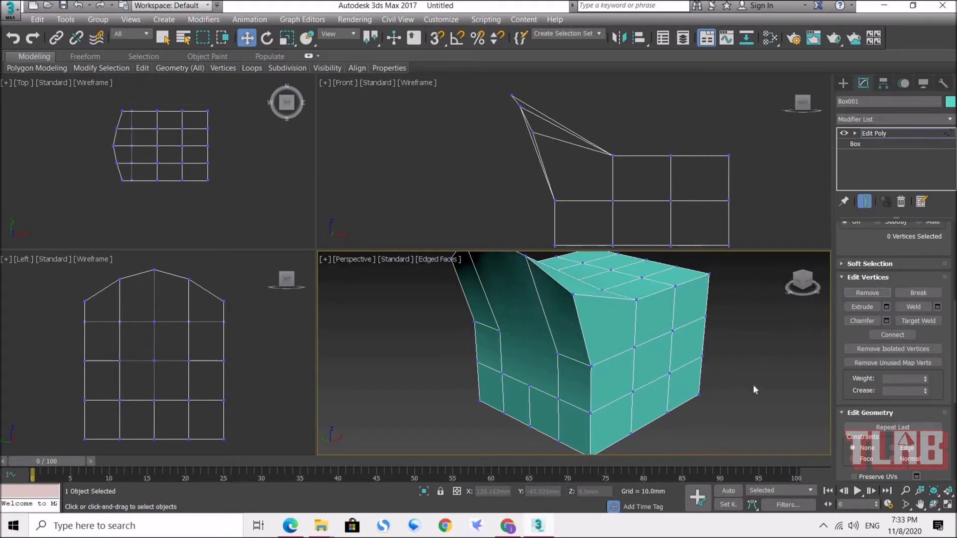
key("ctrl+z")
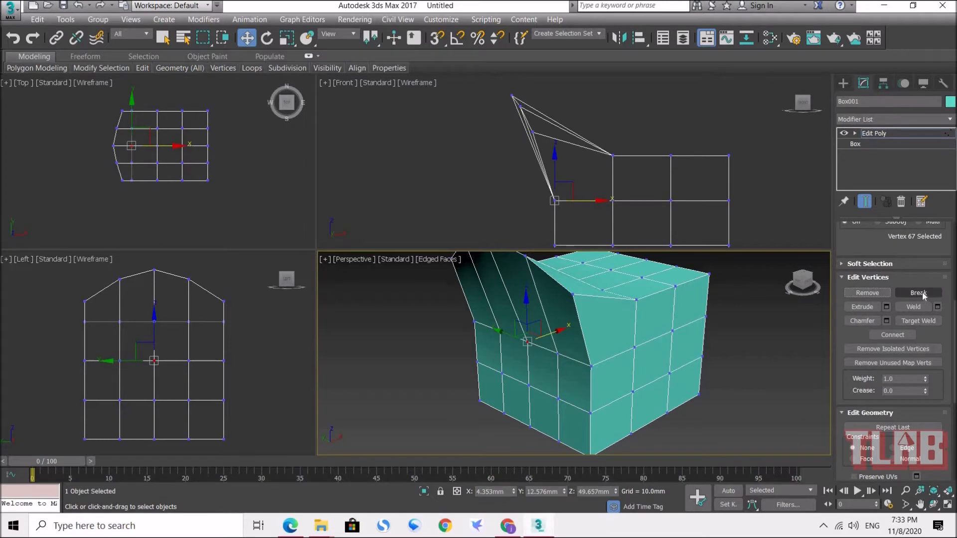
Select the end corner vertex of the pulled-out edge at Y -31.439 mm, enlarge the Perspective viewport and split the vertex with Break
left_click(572, 294)
middle_click_drag(572, 294, 501, 366, "alt")
scroll(502, 365, "up", 6)
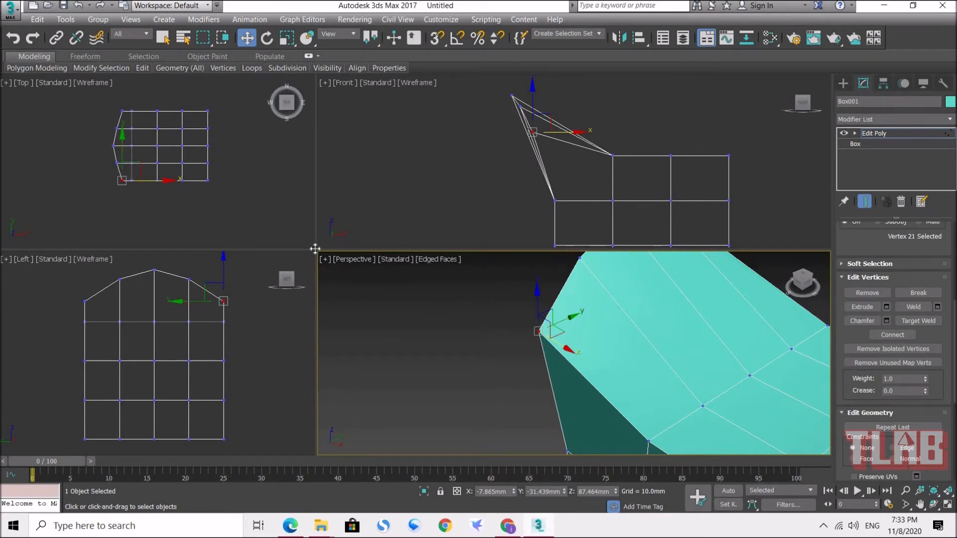
left_click_drag(164, 162, 128, 130)
middle_click_drag(435, 295, 384, 306)
left_click(921, 294)
middle_click_drag(402, 313, 382, 296, "alt")
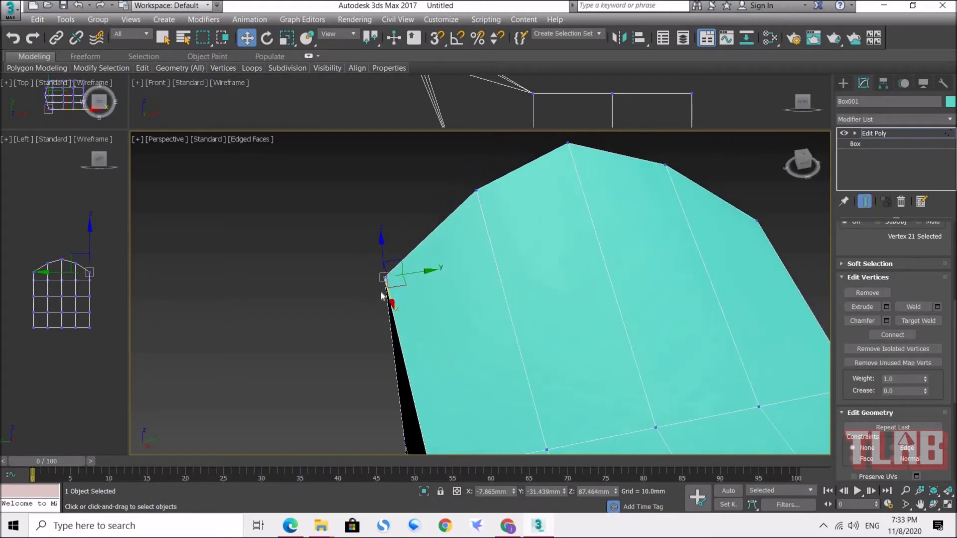
Select one of the separated corner vertices and move it outward along Y to about -38.6 mm
left_click(382, 295)
left_click(385, 279)
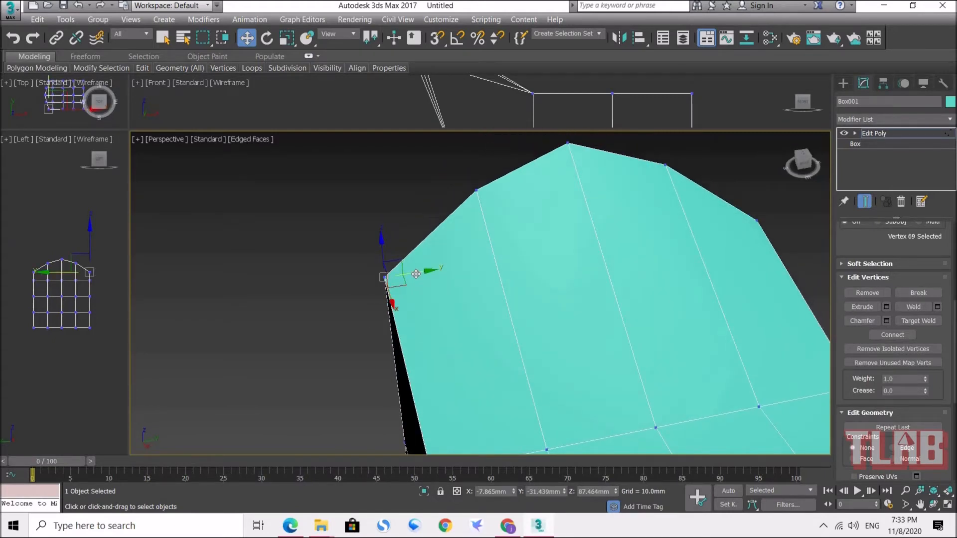
left_click_drag(385, 279, 347, 300)
middle_click_drag(301, 334, 494, 318, "alt")
scroll(309, 304, "up", 3)
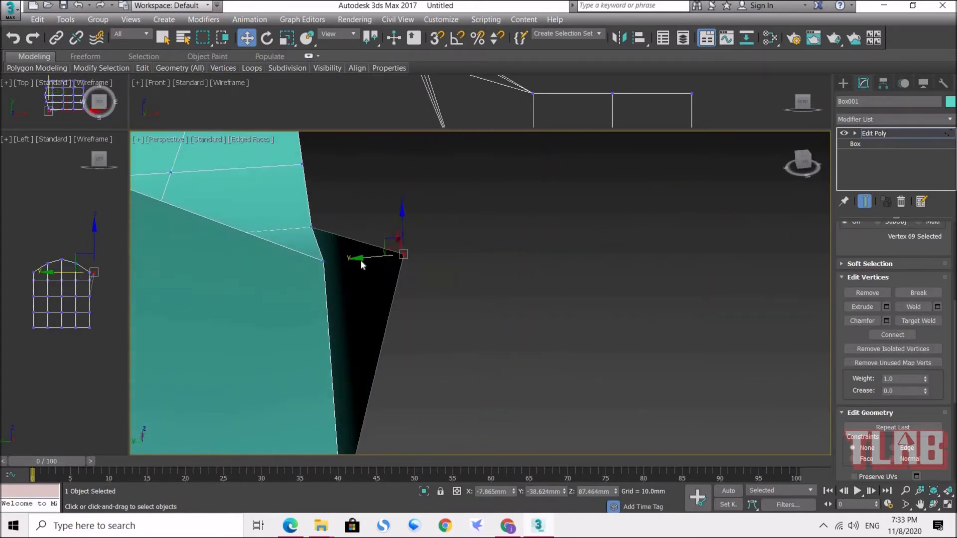
Move the separated vertex back along Y until it sits close beside the original corner
left_click(426, 262)
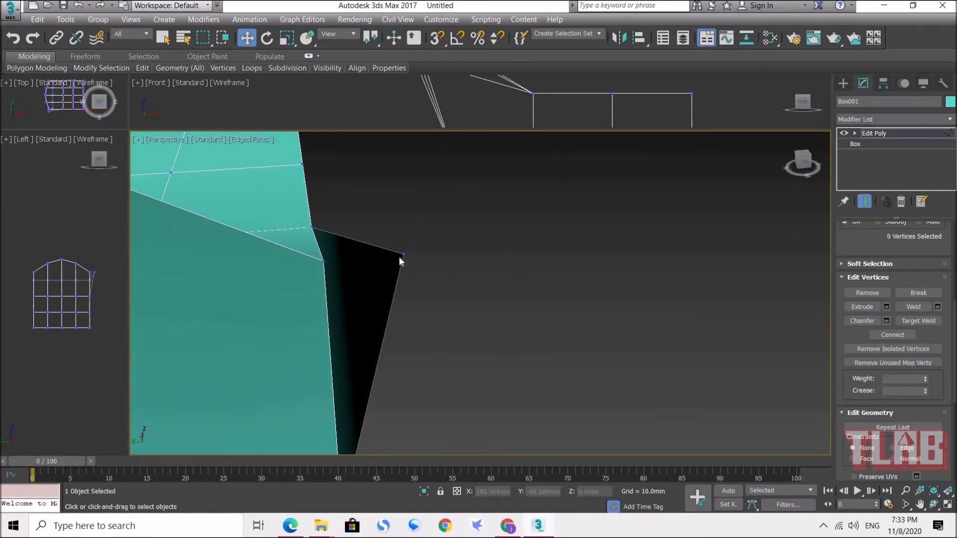
left_click(403, 254)
middle_click_drag(404, 259, 431, 269, "alt")
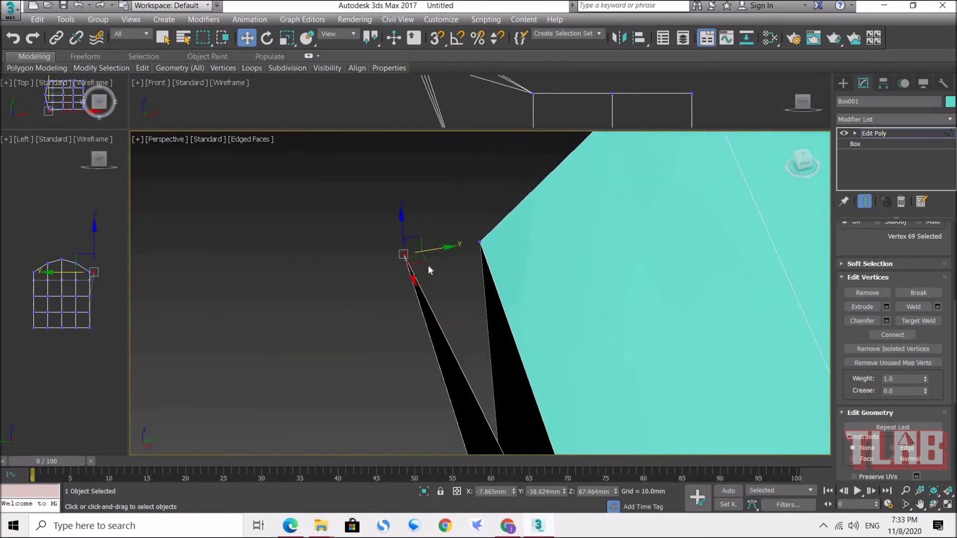
left_click_drag(439, 250, 508, 248)
left_click(435, 239)
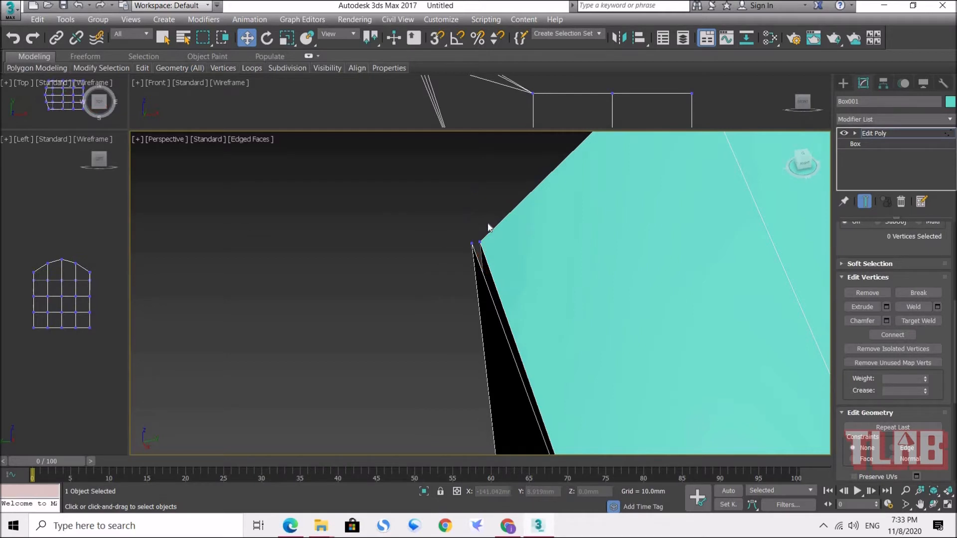
Select the two neighbouring vertices at the split corner and weld them with a weld threshold of 100 mm
left_click_drag(487, 253, 478, 250)
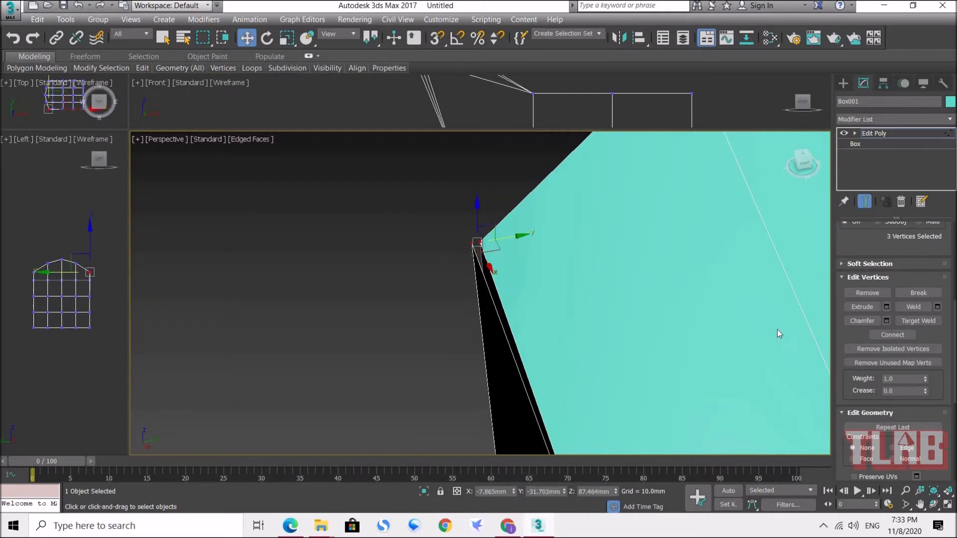
left_click(919, 307)
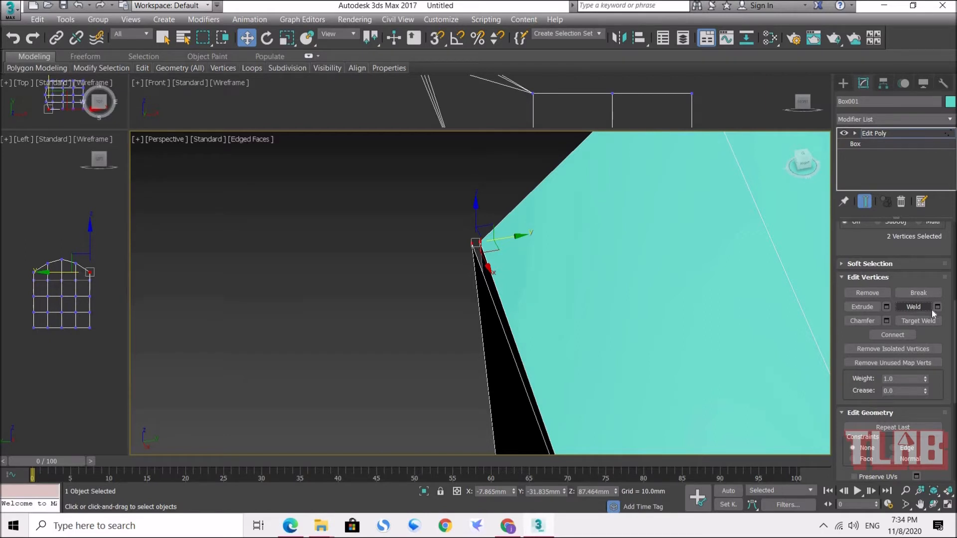
left_click(937, 306)
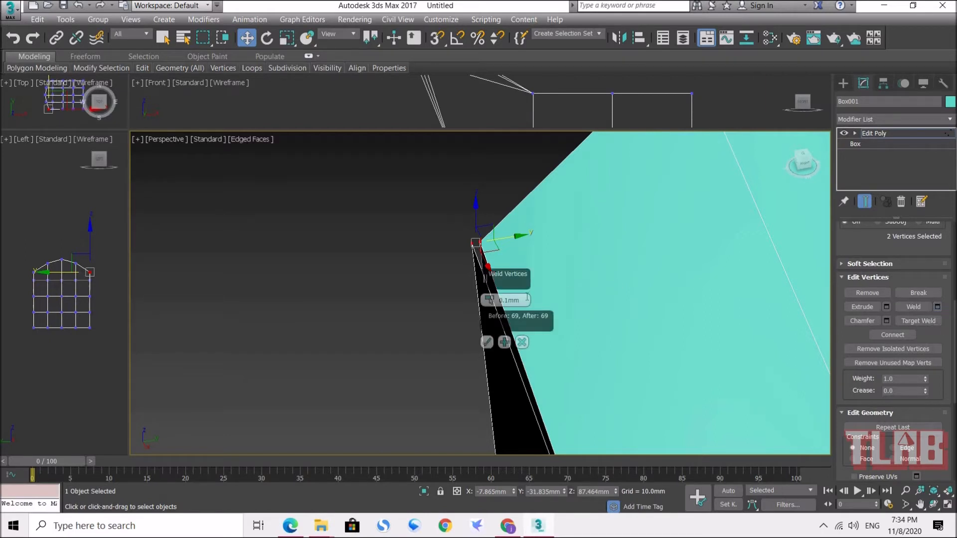
left_click_drag(498, 298, 522, 299)
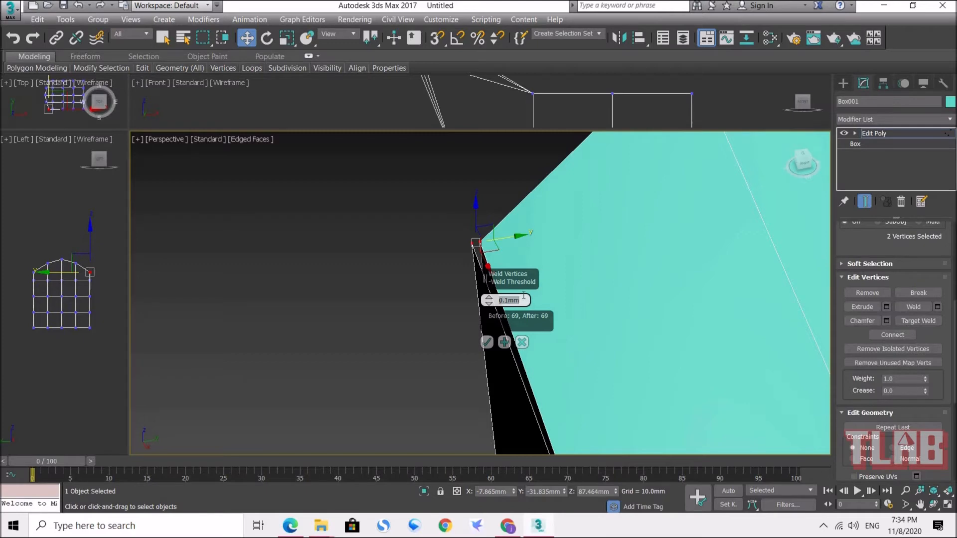
type("100")
key("Return")
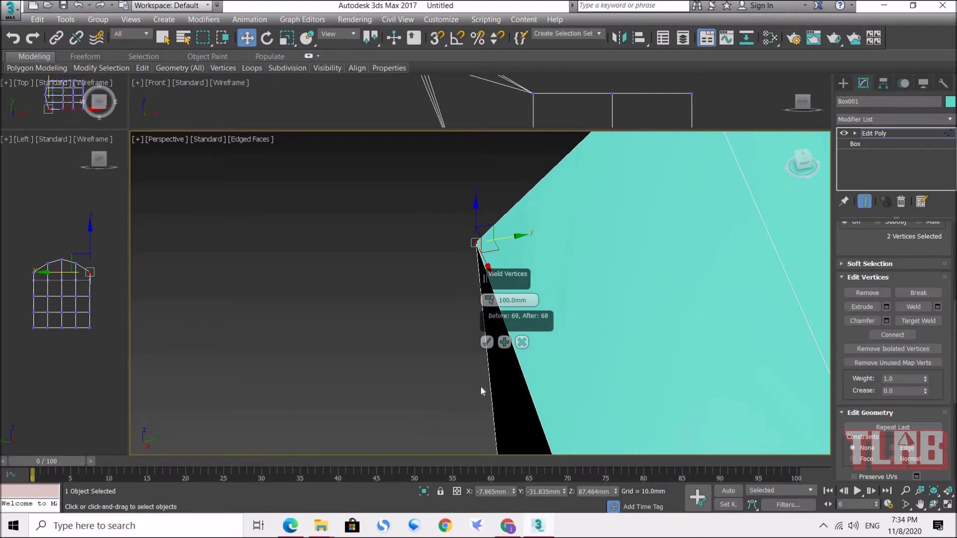
left_click(520, 347)
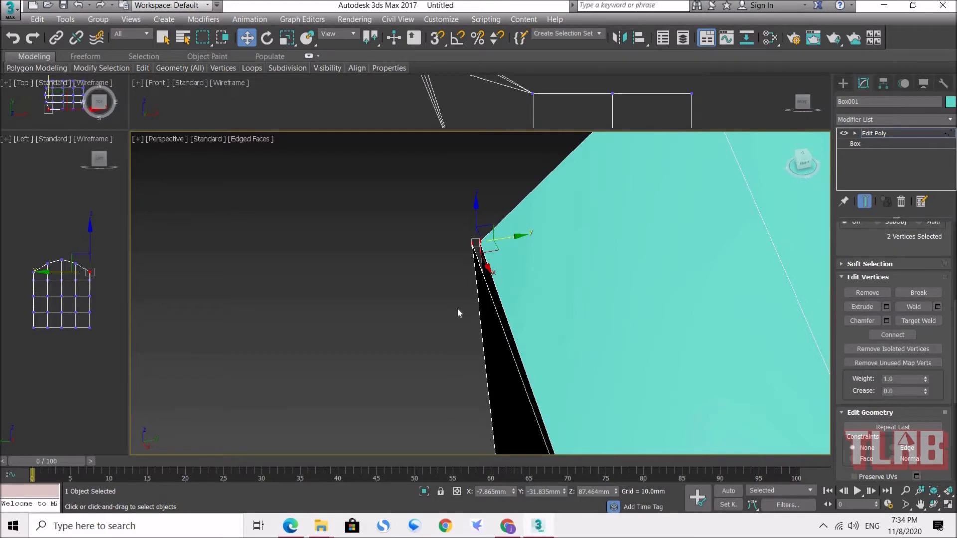
key("ctrl+alt+c")
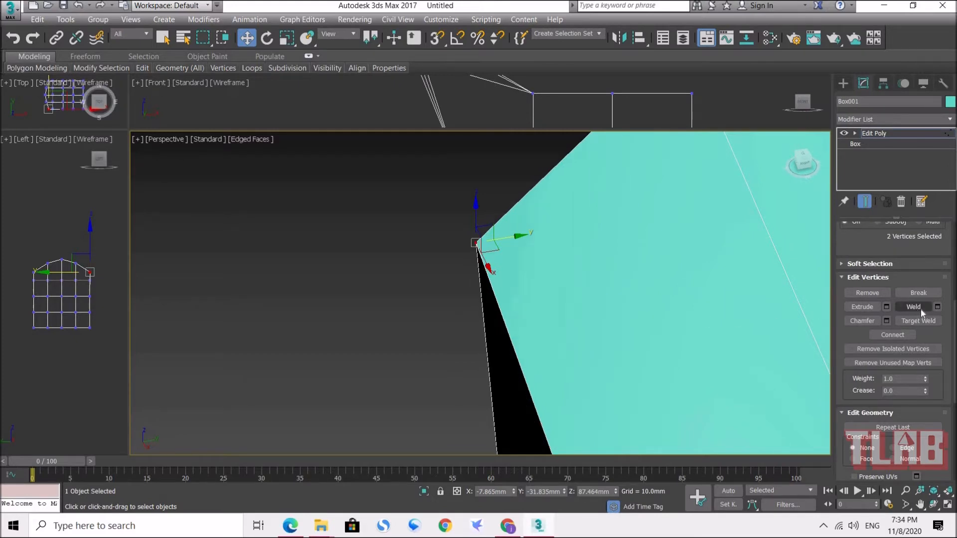
left_click(936, 307)
left_click(486, 342)
left_click(449, 254)
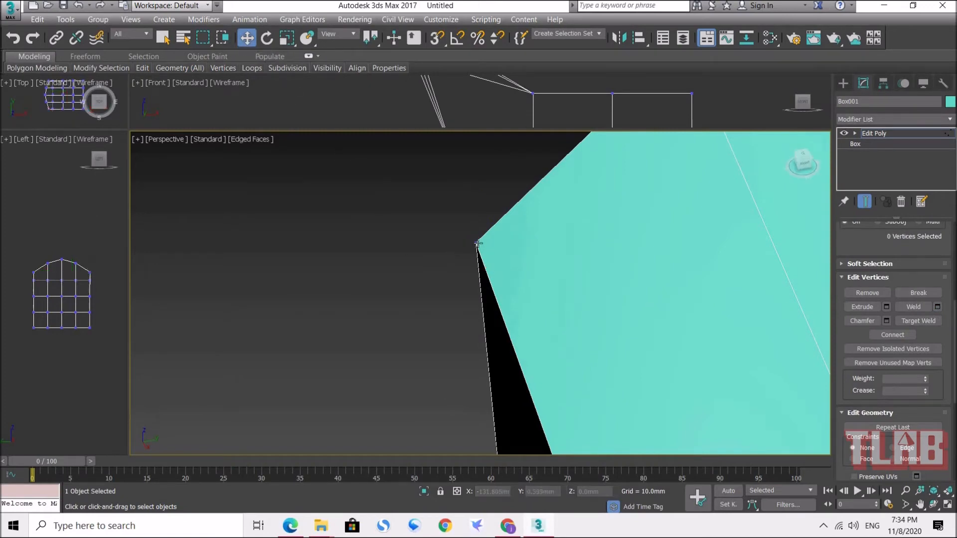
Select the welded corner vertex, test it with a small move and undo that move
left_click(479, 246)
mouse_move(507, 238)
left_mouse_down()
mouse_move(446, 246)
mouse_move(566, 220)
mouse_move(570, 232)
mouse_move(512, 245)
left_mouse_up()
key("ctrl+z")
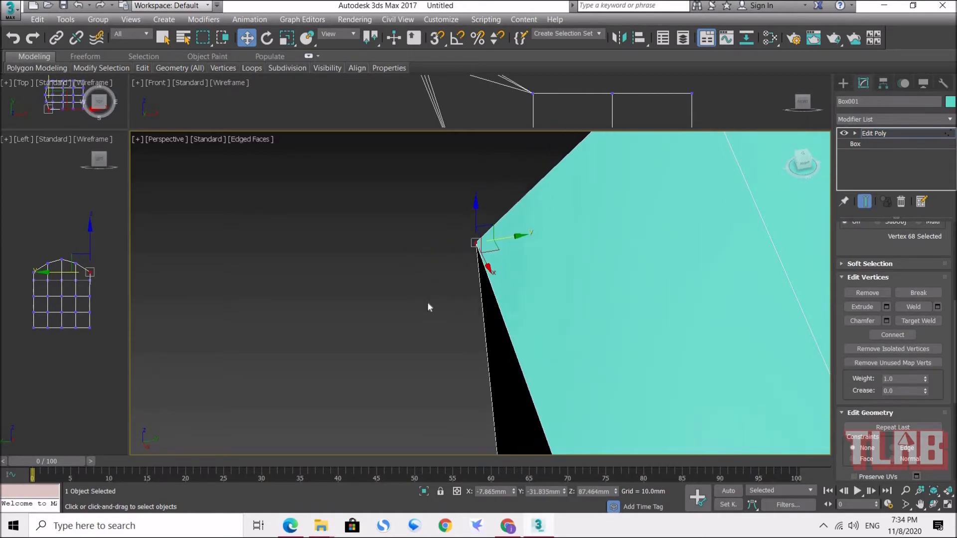
Extrude the welded corner vertex with a height of 20 mm and a width of 20 mm
left_click(886, 307)
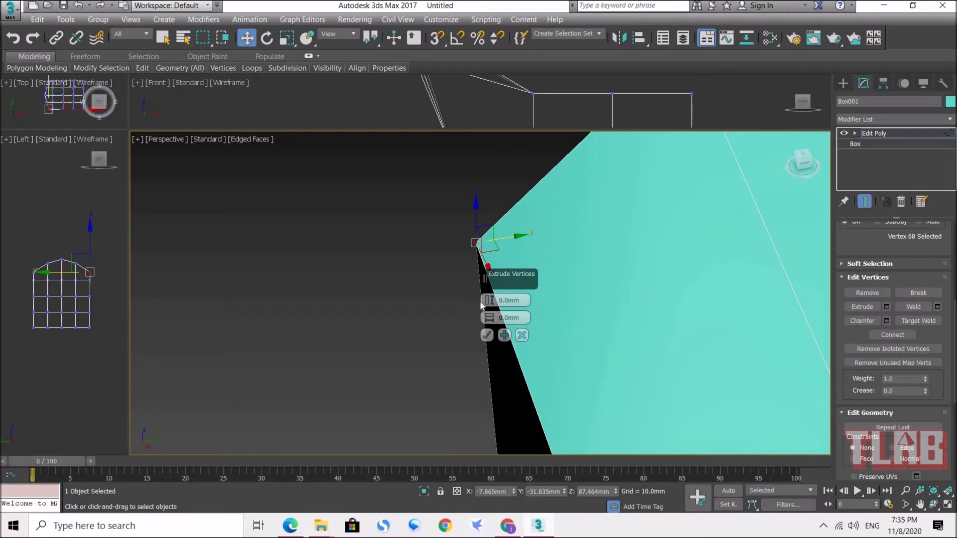
left_click_drag(521, 298, 498, 300)
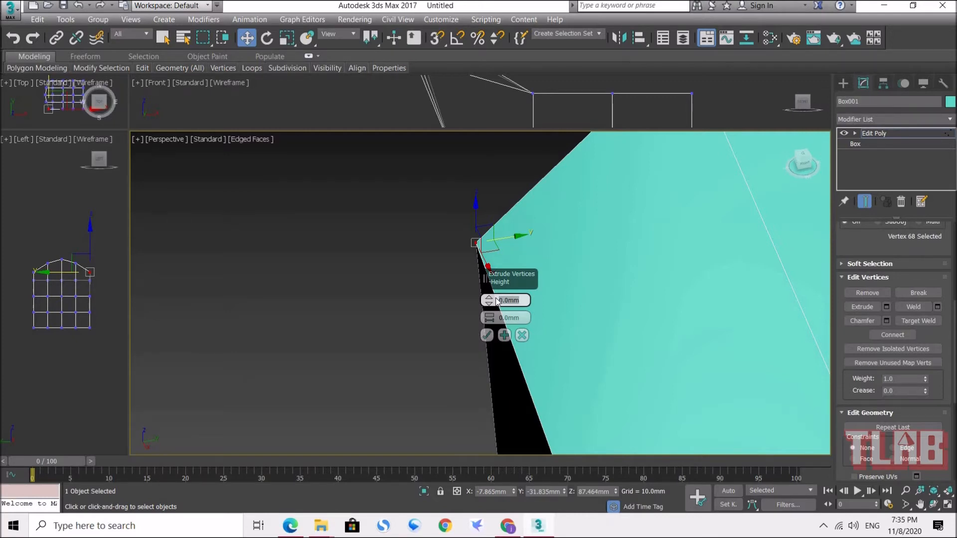
type("20")
key("Return")
middle_click_drag(314, 241, 319, 274)
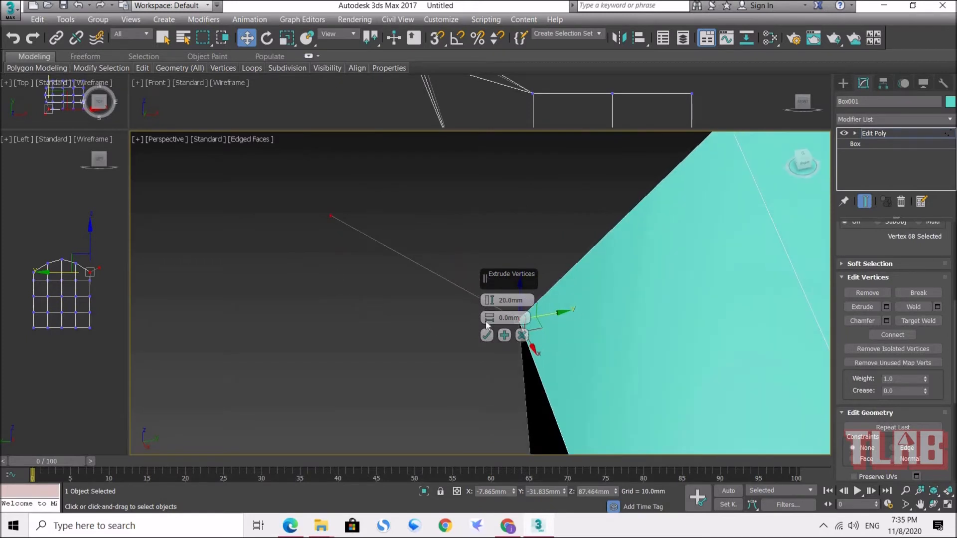
left_click(504, 318)
type("20")
key("Return")
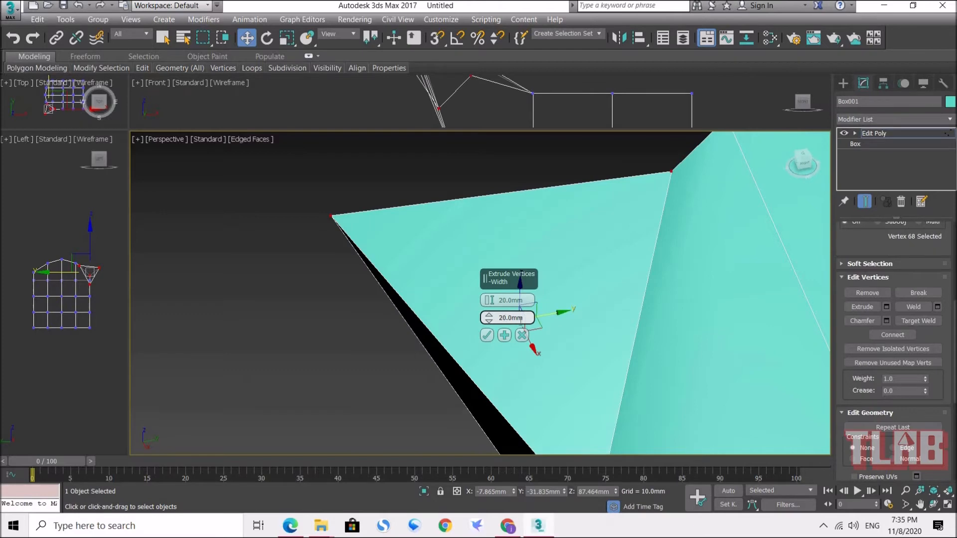
middle_click_drag(356, 360, 518, 364, "alt")
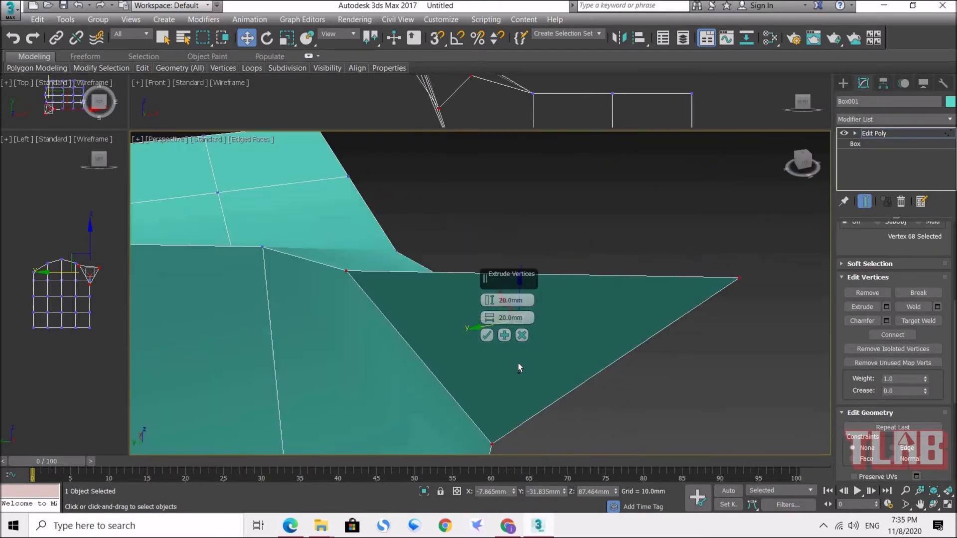
left_click(487, 335)
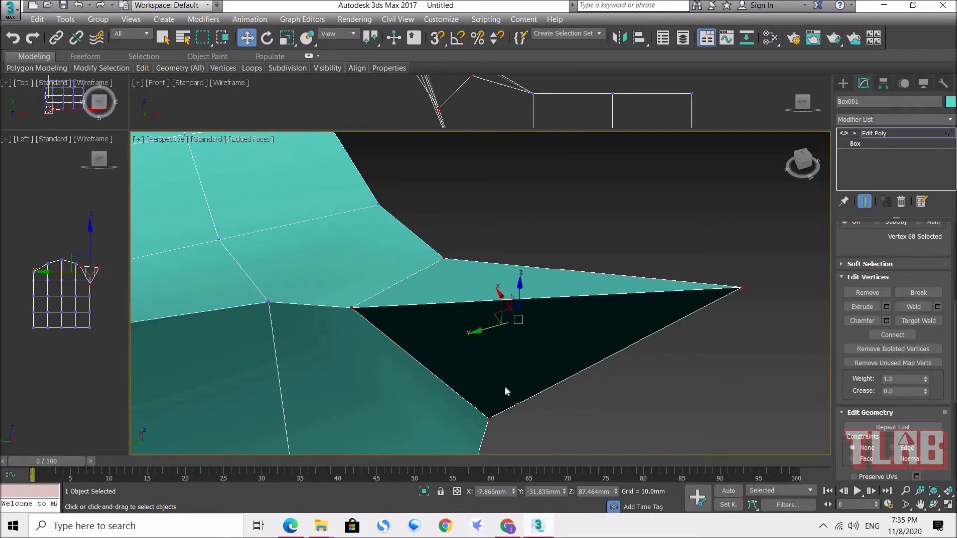
Repeat the vertex extrusion of 20 mm height and 20 mm width outward from the spike's tip, cancelling the last pending one
left_click(887, 306)
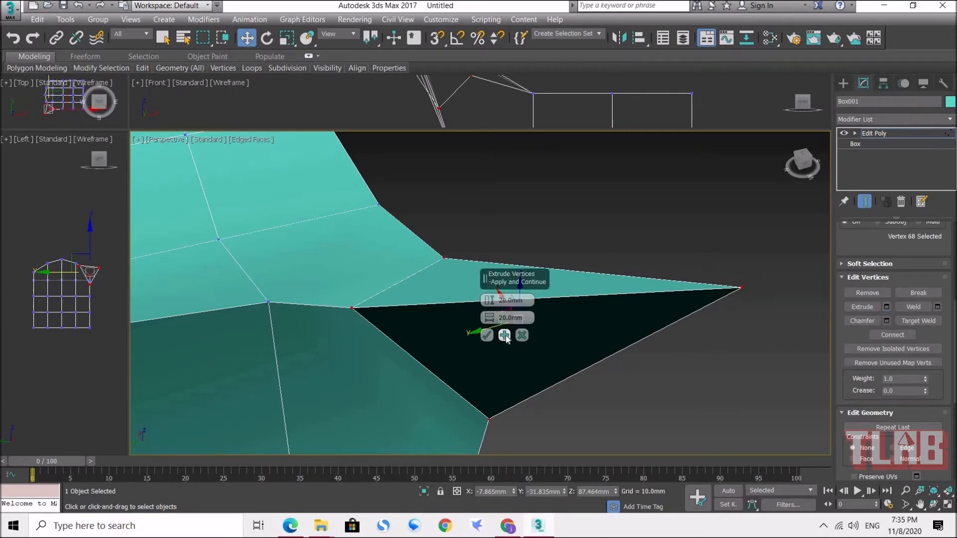
left_click(504, 335)
scroll(504, 335, "down", 5)
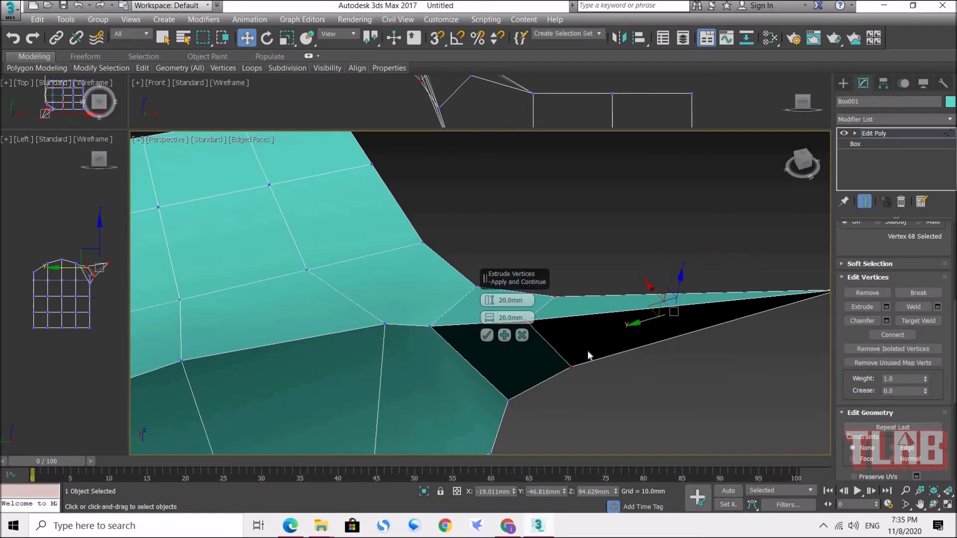
left_click(504, 335)
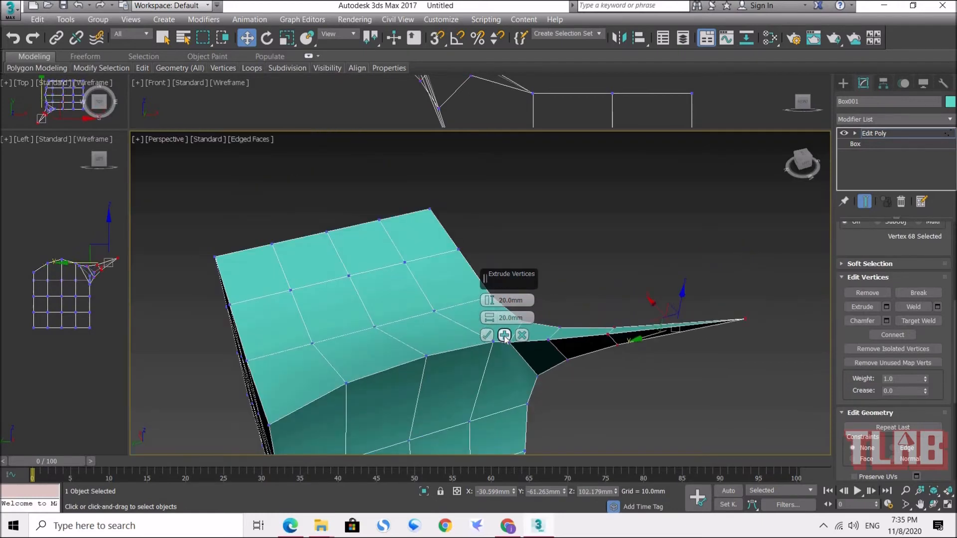
left_click(505, 335)
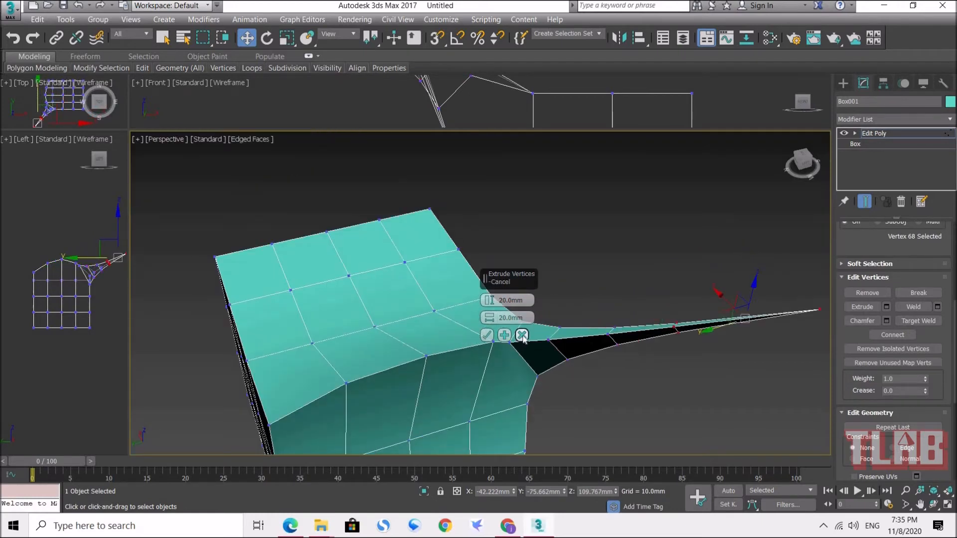
left_click(522, 335)
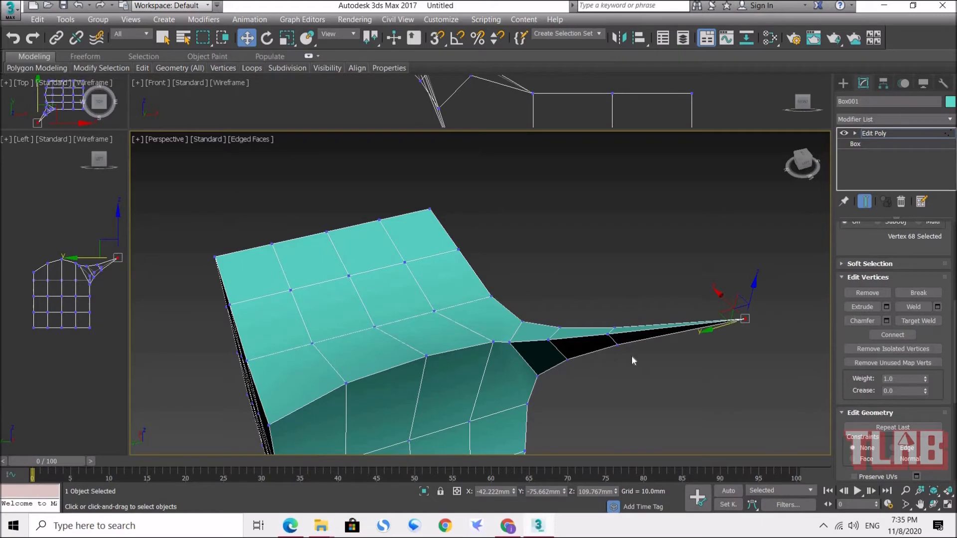
Undo the repeated vertex extrusions back to the first spike
key("ctrl+y")
key("ctrl+z")
key("ctrl+z")
key("ctrl+z")
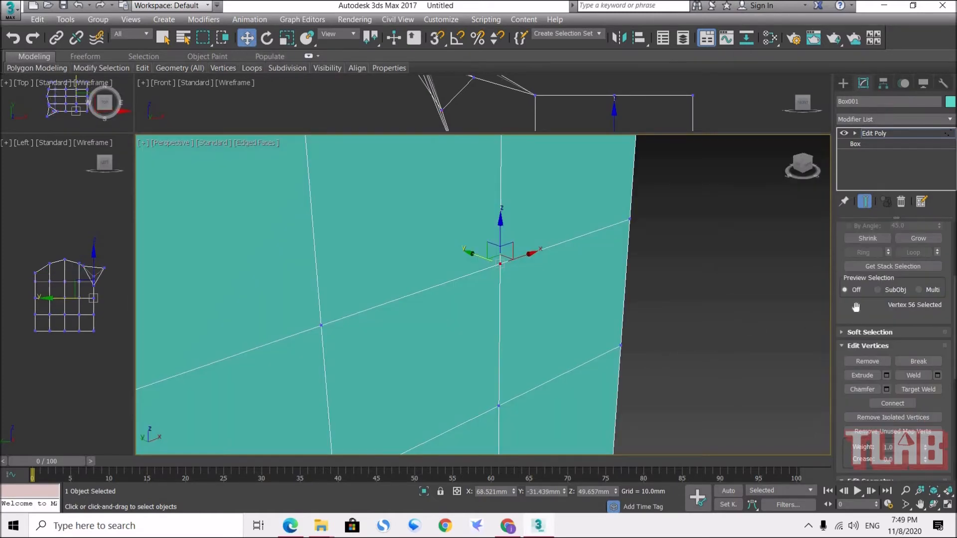
Chamfer the selected vertex and the one diagonally below it on the box face into diamond-shaped polygons
scroll(856, 306, "down", 3)
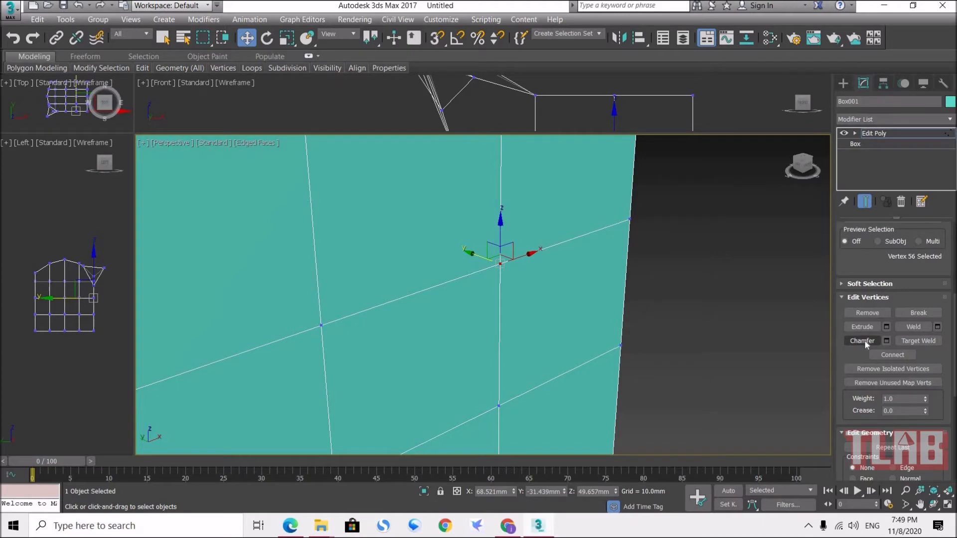
left_click(862, 341)
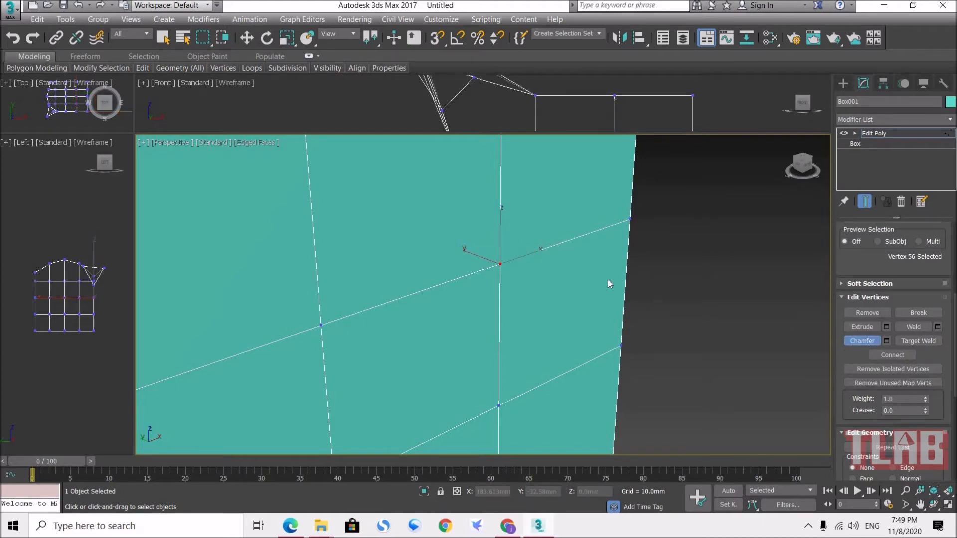
left_click_drag(499, 260, 490, 194)
scroll(418, 313, "down", 3)
scroll(429, 343, "down", 2)
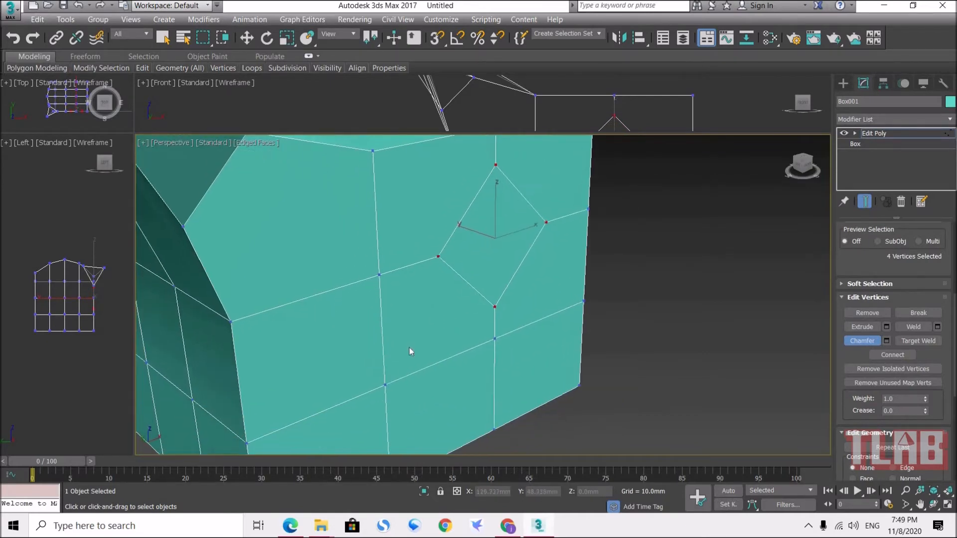
left_click_drag(384, 380, 386, 321)
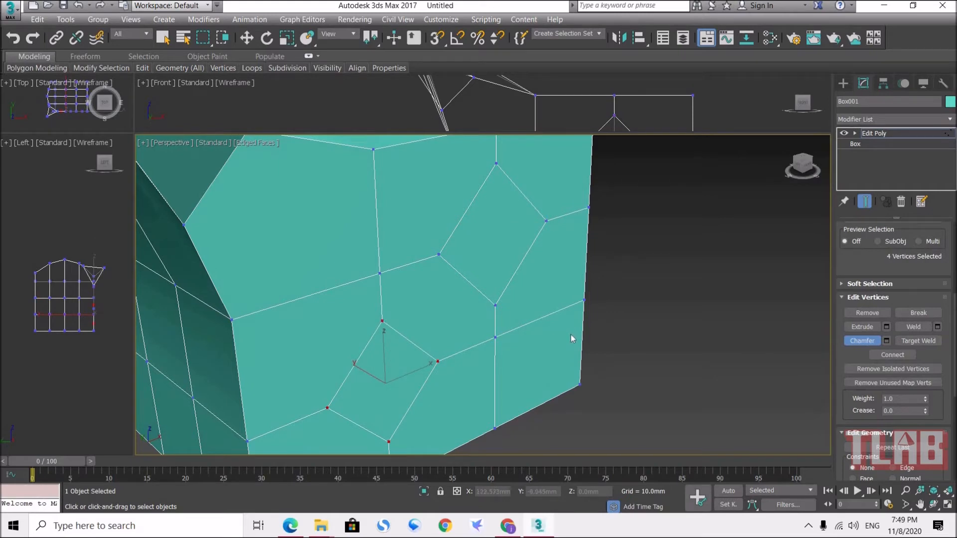
Extrude the upper diamond-shaped polygon outward from the box face in three successive segments
left_click(860, 328)
left_click(494, 164)
middle_click_drag(519, 228, 544, 294, "alt")
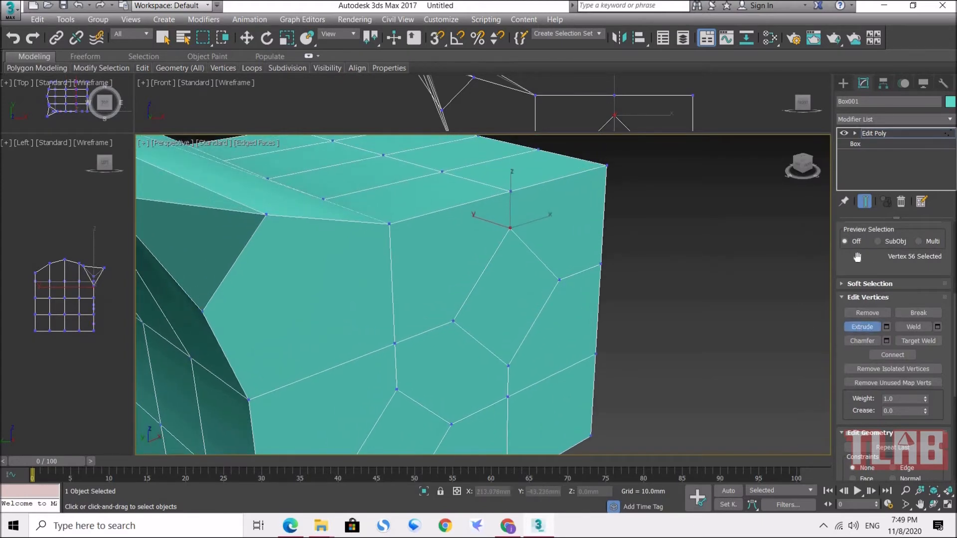
scroll(866, 298, "up", 5)
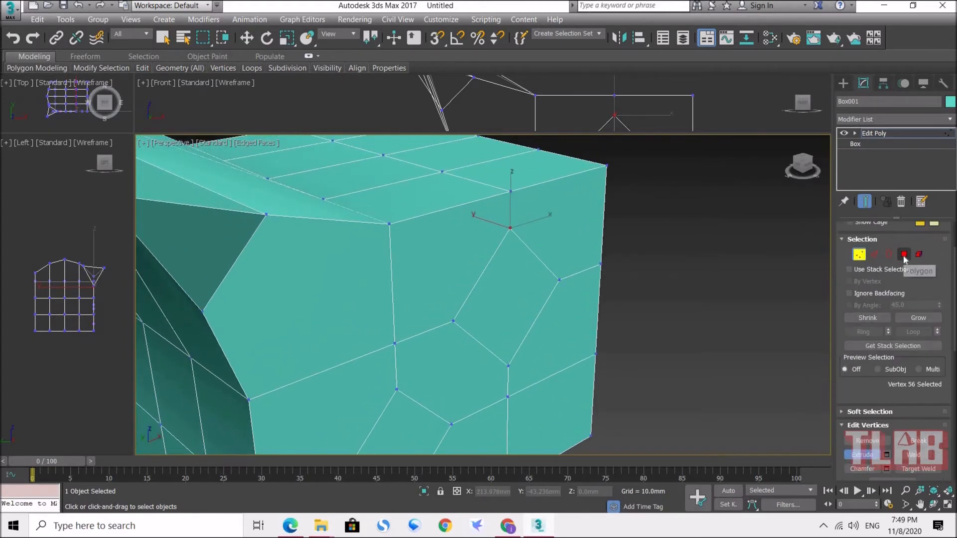
left_click(904, 253)
left_click(514, 294)
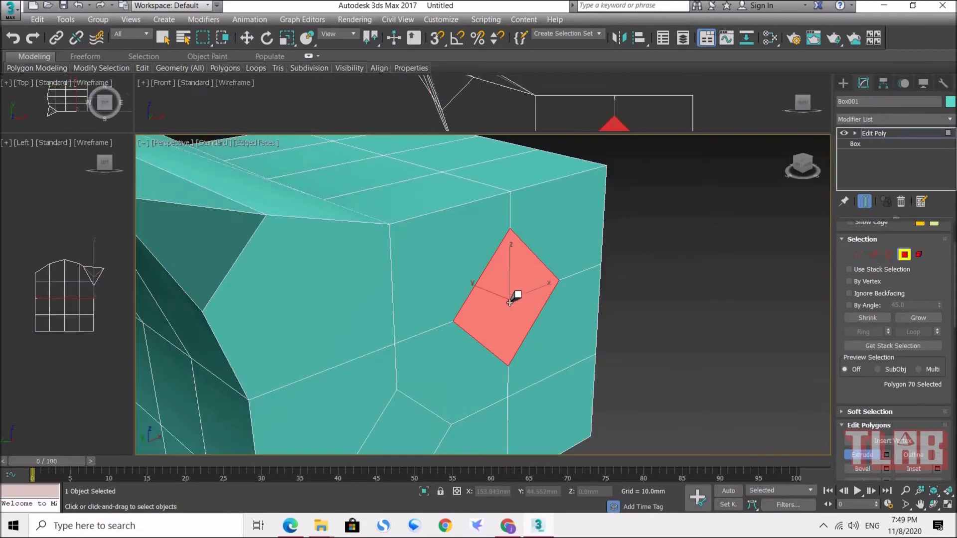
left_click_drag(519, 294, 472, 269)
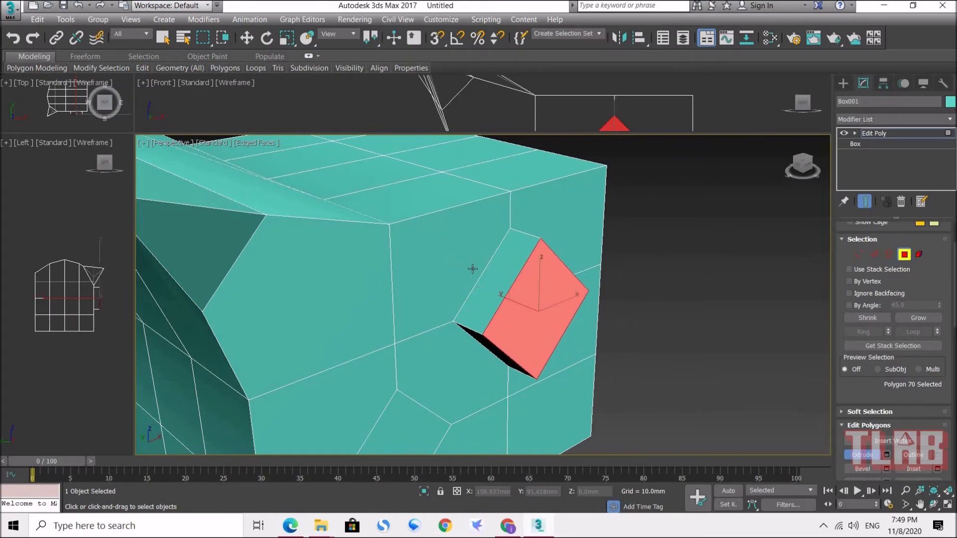
left_click_drag(526, 294, 557, 271)
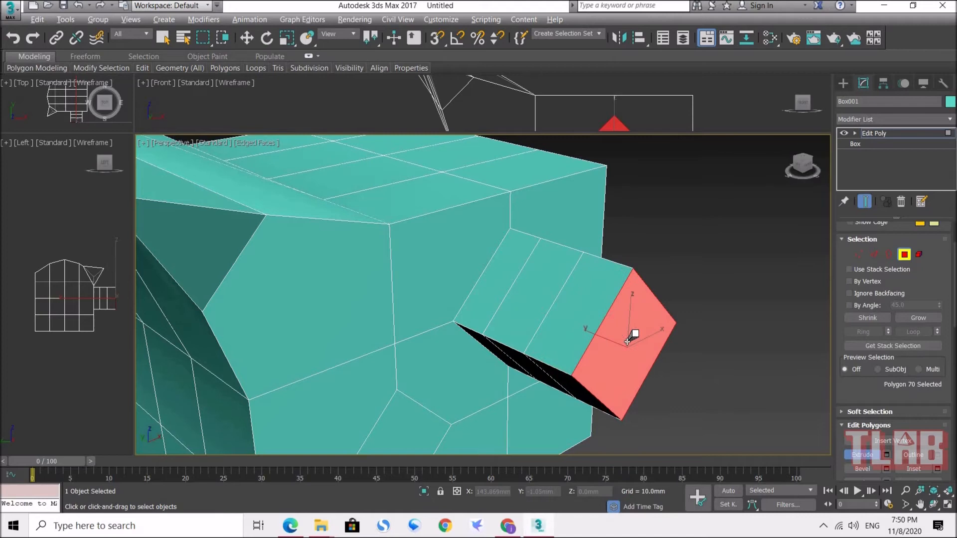
Scale the extrusion's end polygon down uniformly and rotate it slightly
middle_click_drag(634, 333, 577, 337, "alt")
left_click(286, 38)
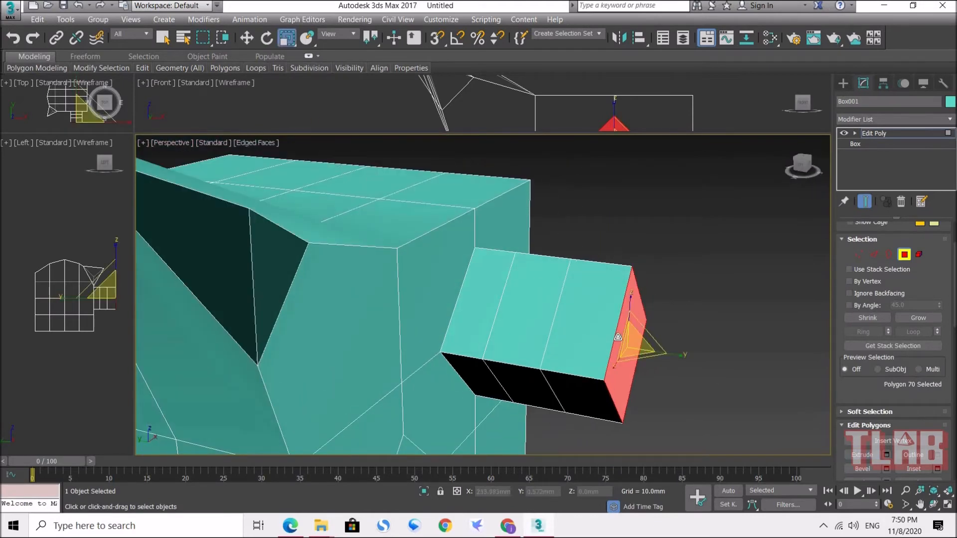
left_click_drag(631, 342, 636, 394)
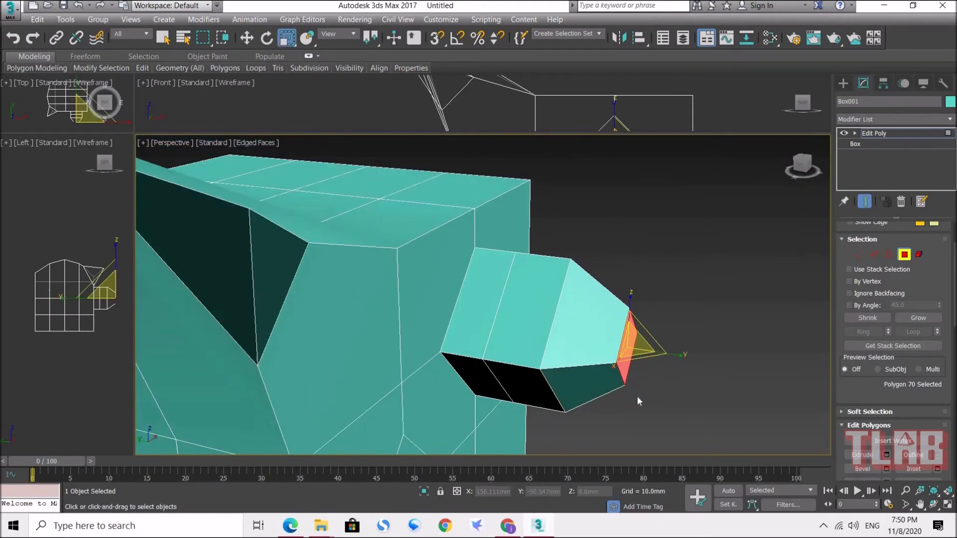
key("e")
left_click_drag(621, 335, 631, 309)
middle_click_drag(651, 357, 619, 361, "alt")
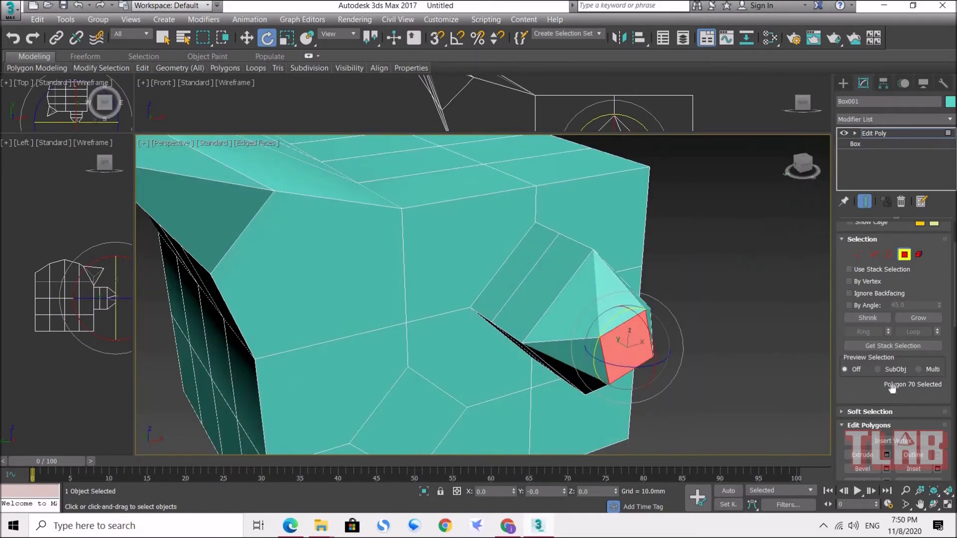
Extrude the tilted end polygon further outward and scale it down into a small tip
left_click_drag(856, 393, 870, 281)
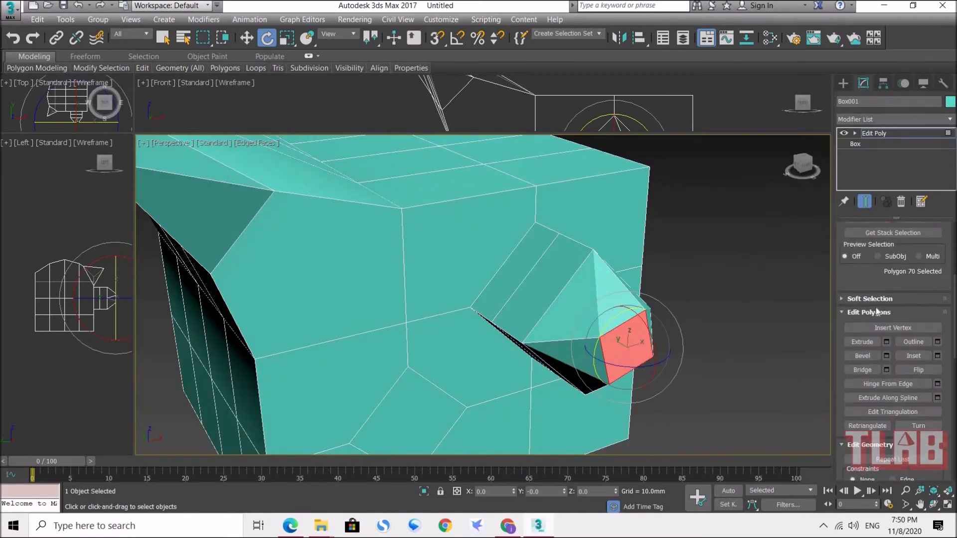
left_click(867, 338)
left_click_drag(619, 314, 680, 424)
key("r")
key("e")
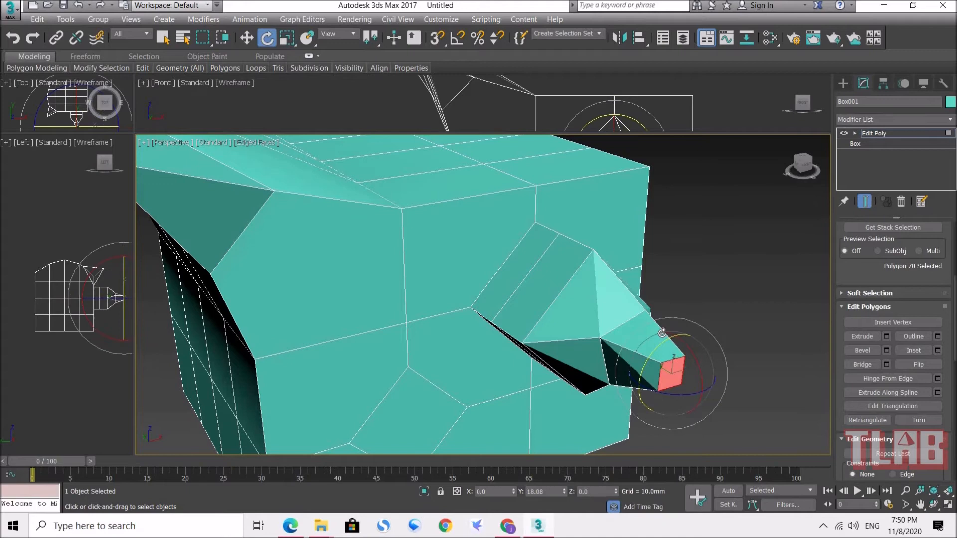
middle_click_drag(665, 399, 521, 345, "alt")
middle_click_drag(698, 343, 430, 276)
middle_click_drag(430, 275, 468, 302, "alt")
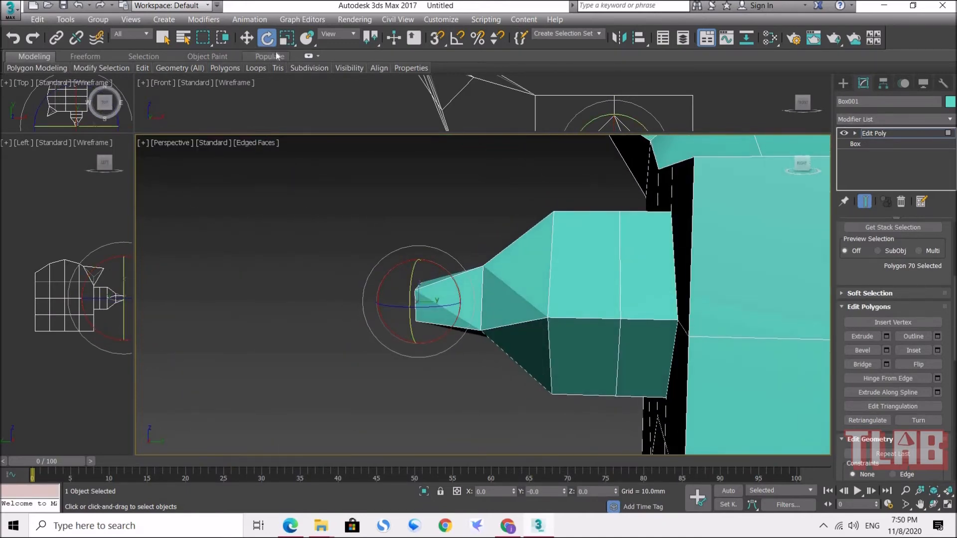
Select the twelve vertices of the extrusion's tapered end, move them upward and rotate them to bend the tip up
left_click_drag(882, 367, 881, 474)
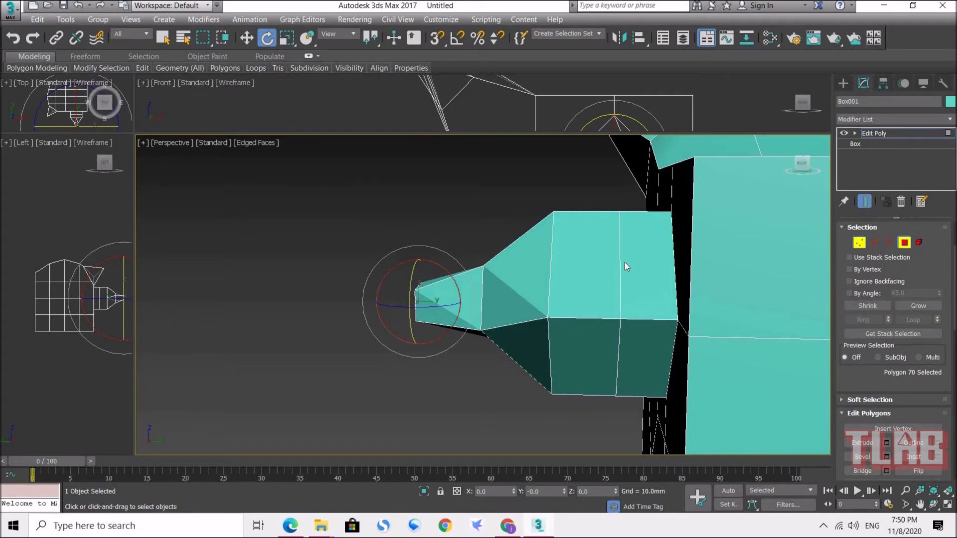
key("1")
left_click_drag(584, 415, 582, 407)
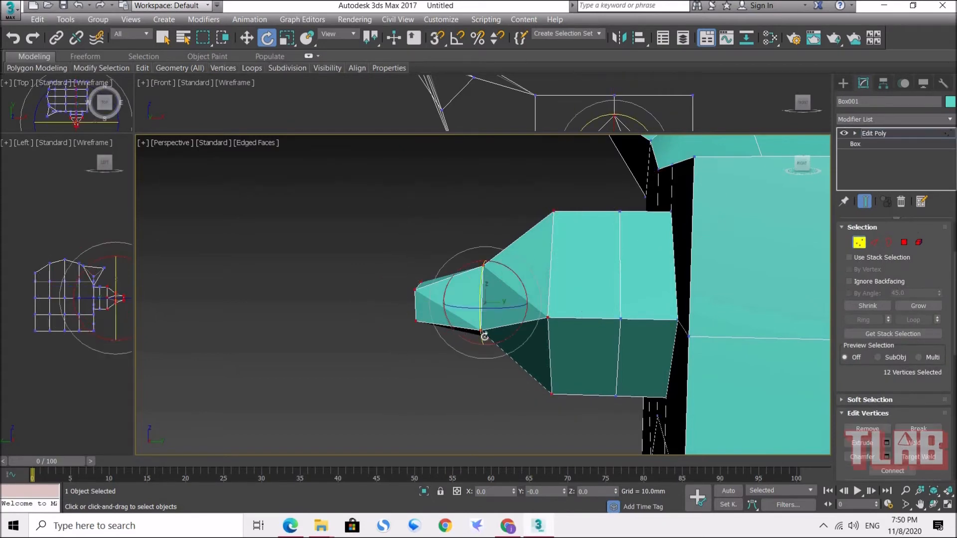
middle_click_drag(480, 355, 473, 324, "alt")
left_click_drag(447, 290, 450, 297)
key("w")
left_click_drag(486, 264, 486, 241)
mouse_move(523, 339)
middle_mouse_down("alt")
mouse_move(495, 327)
mouse_move(544, 342)
mouse_move(523, 337)
middle_mouse_up("alt")
key("e")
left_click_drag(460, 260, 486, 234)
key("w")
middle_click_drag(493, 259, 600, 314, "alt")
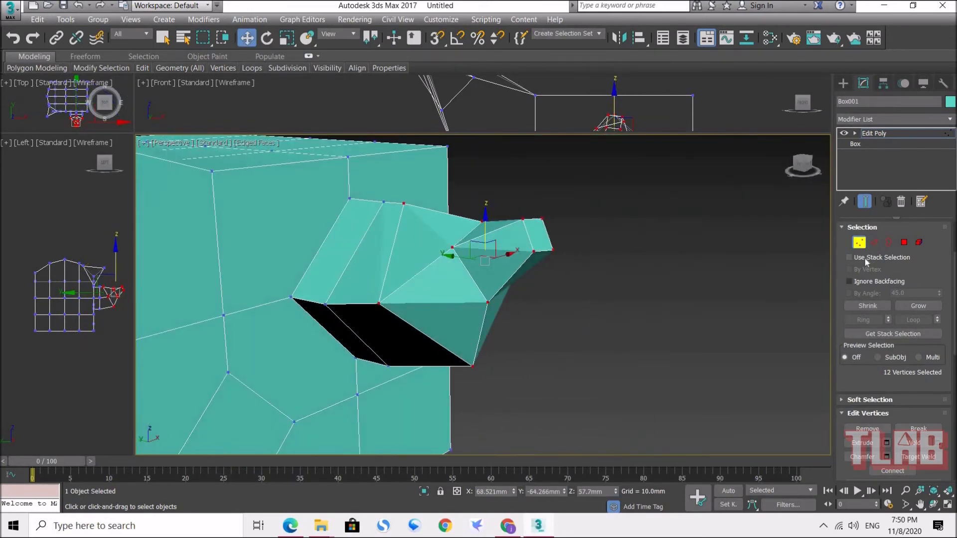
Leave vertex editing to view the reshaped box, return to vertex level and examine the Edit Vertices tools
left_click(858, 242)
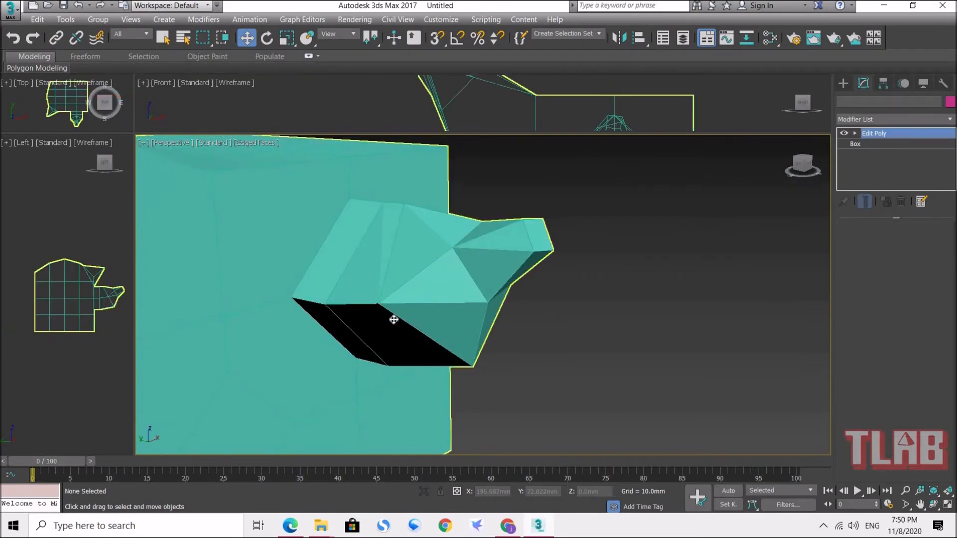
middle_click_drag(450, 321, 542, 309, "alt")
left_click_drag(560, 314, 561, 310)
scroll(561, 311, "up", 3)
left_click(859, 325)
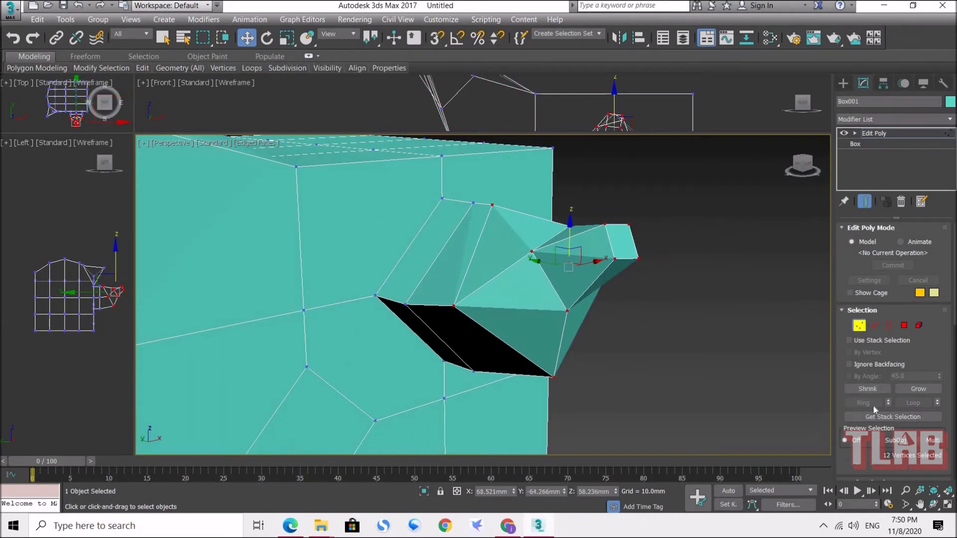
left_click_drag(873, 405, 855, 255)
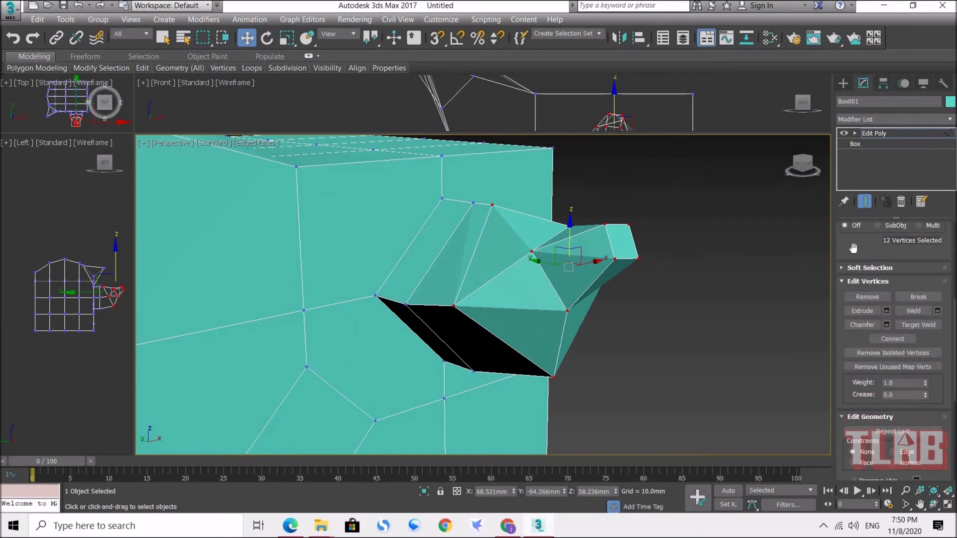
scroll(864, 268, "down", 1)
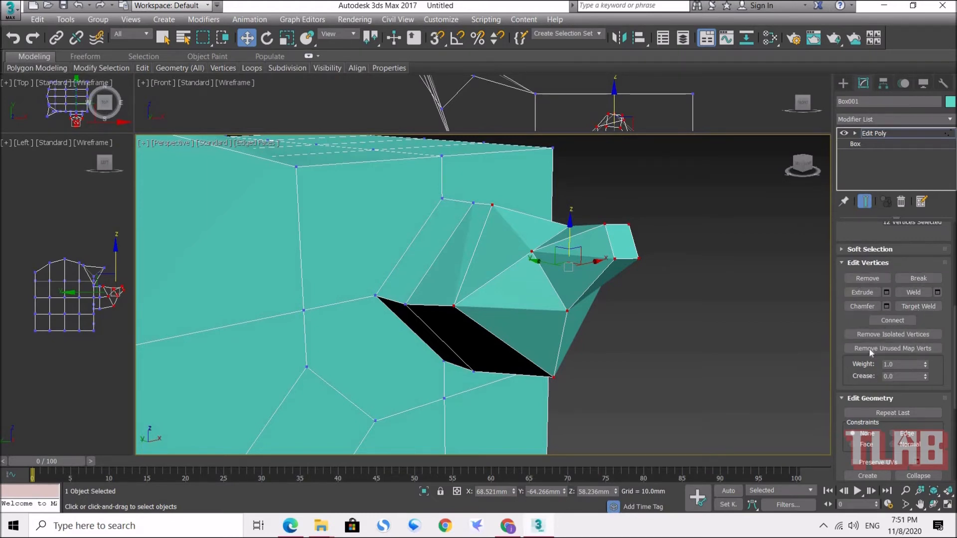
left_click_drag(853, 321, 857, 455)
left_click_drag(857, 343, 861, 416)
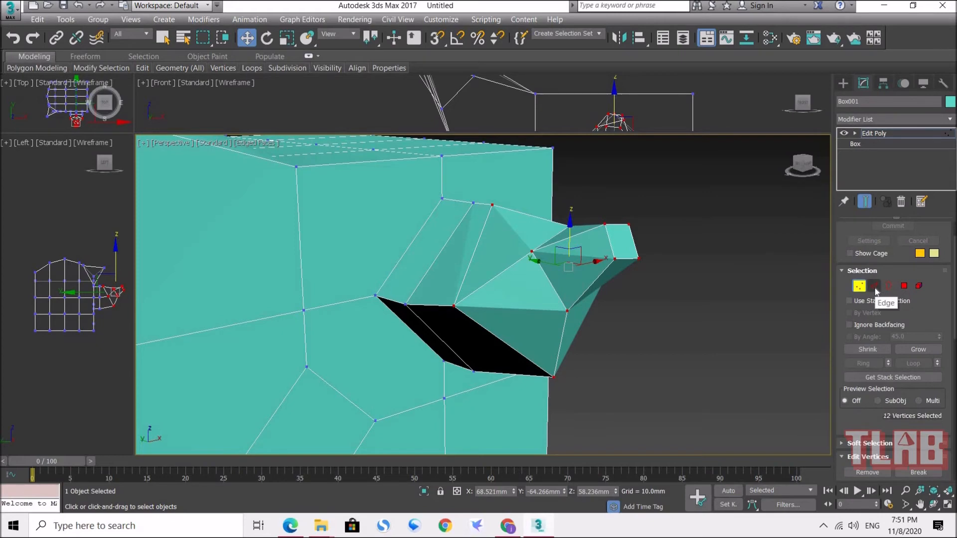
Select a horizontal edge in the middle of the box's flat side at edge level and examine the Edit Edges tools
left_click(874, 286)
middle_click_drag(480, 271, 485, 294, "alt")
middle_click_drag(573, 293, 556, 297, "alt")
left_click(553, 308)
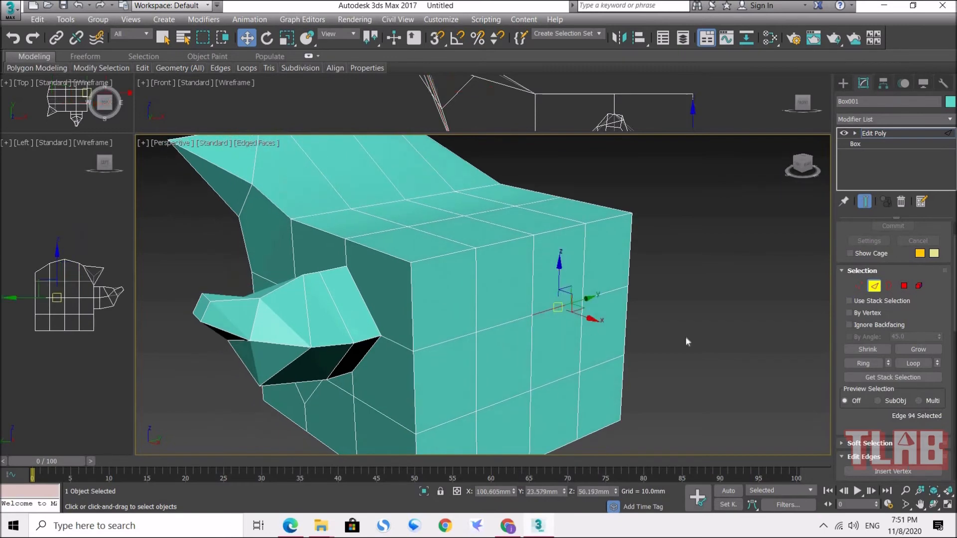
left_click_drag(859, 408, 849, 268)
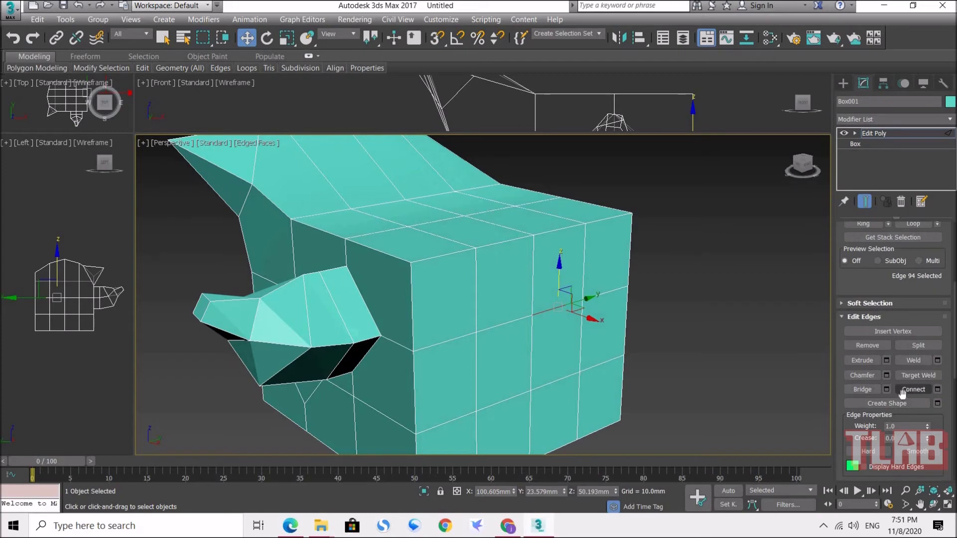
scroll(892, 279, "up", 3)
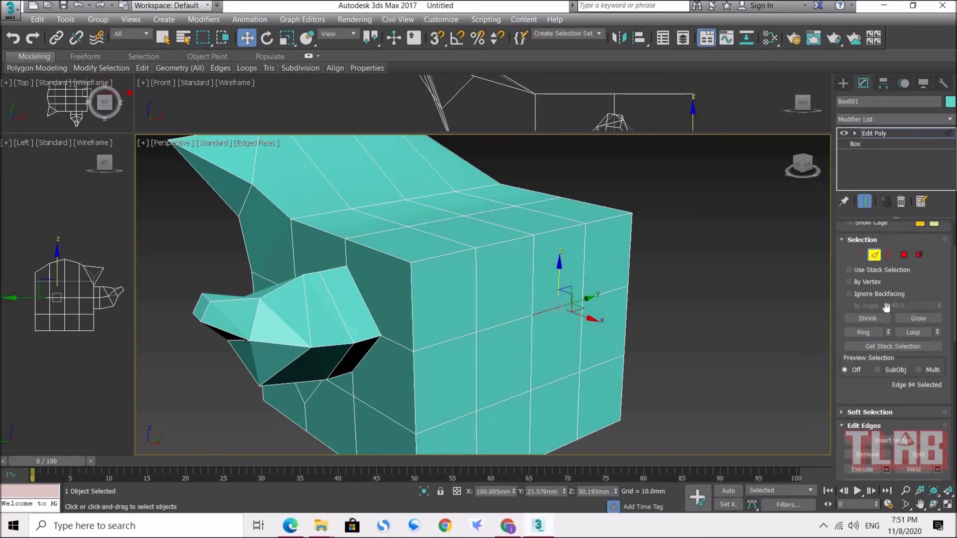
Delete the polygon directly below the selected edge to open a hole in the box's flat side
left_click(889, 257)
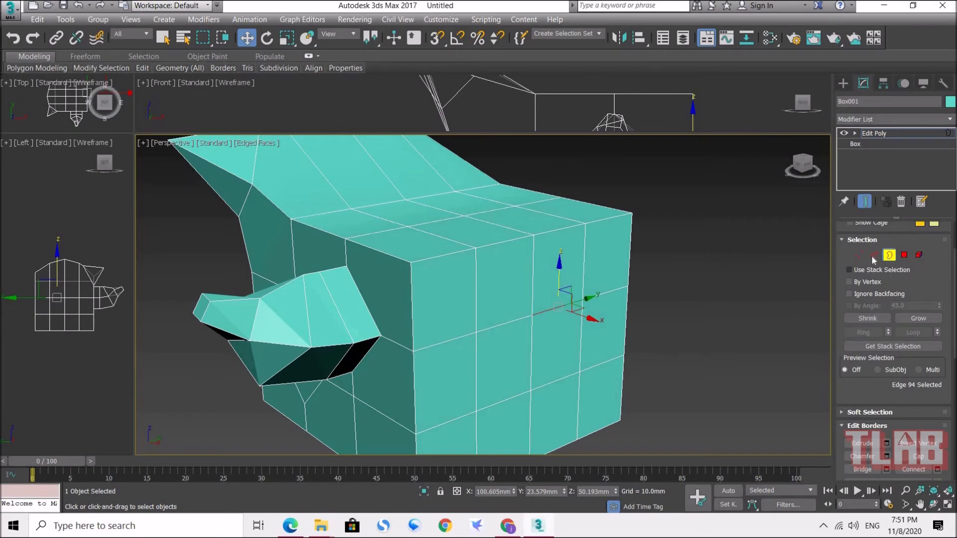
left_click(904, 255)
left_click(554, 347)
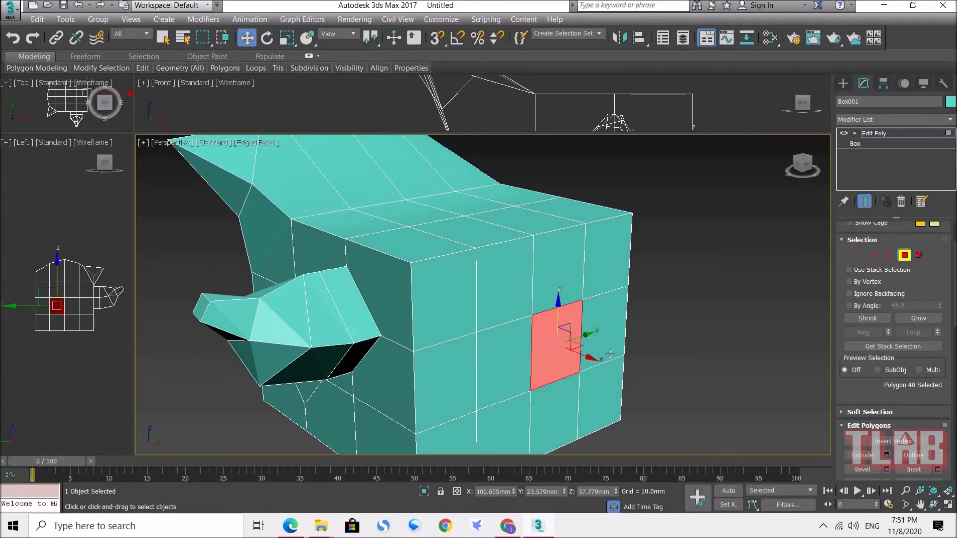
key("Delete")
middle_click_drag(605, 354, 521, 372, "alt")
middle_click_drag(543, 318, 559, 281)
middle_click_drag(490, 348, 474, 305)
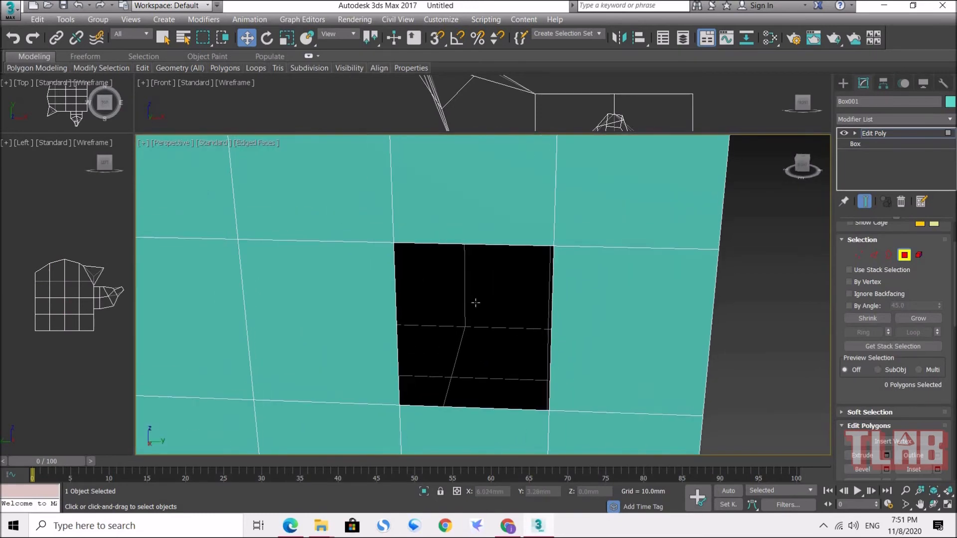
Select the border around the hole and close it with Cap
left_click(889, 254)
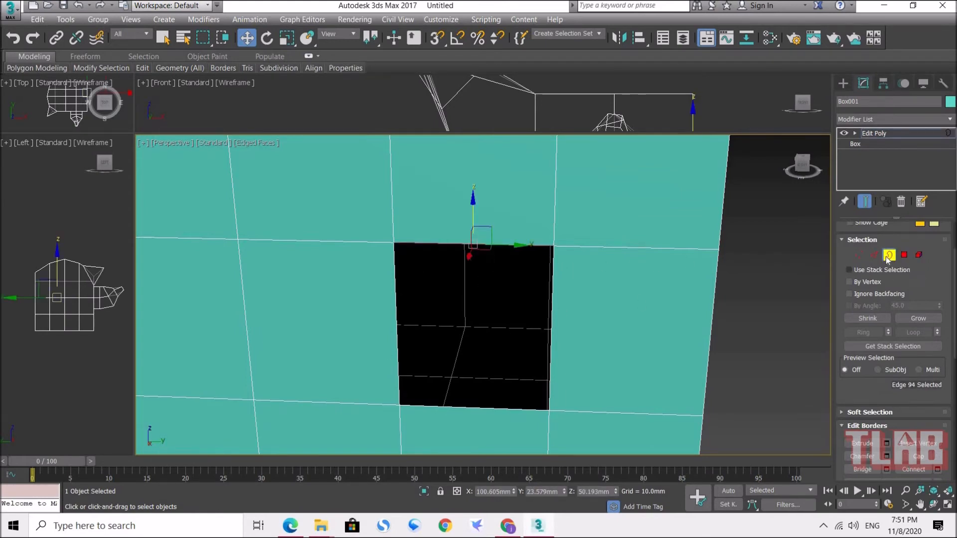
middle_click_drag(559, 328, 530, 314, "alt")
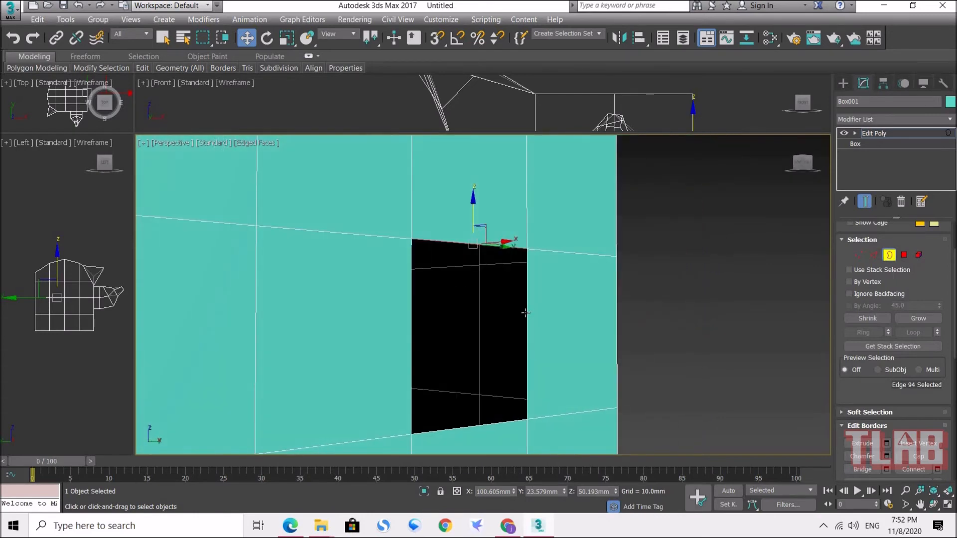
left_click(526, 312)
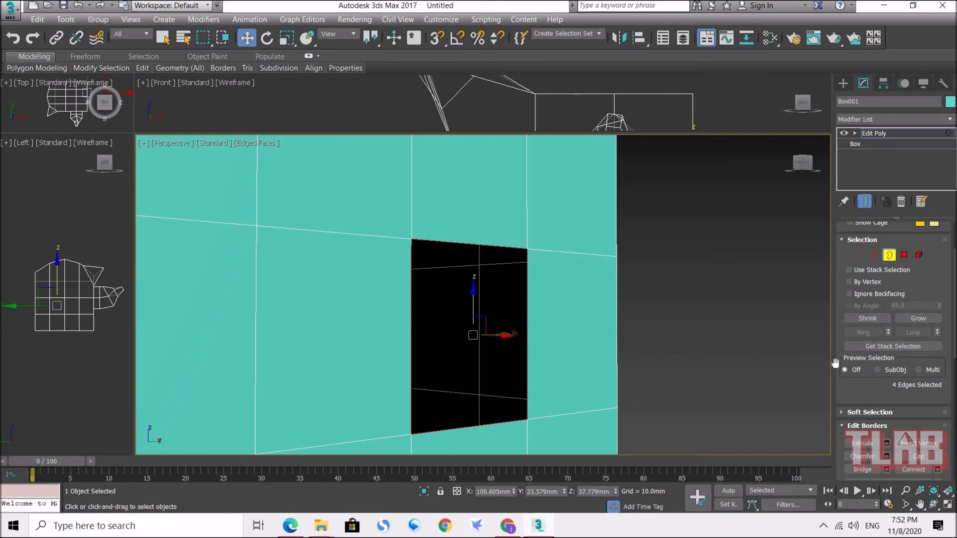
scroll(916, 345, "down", 3)
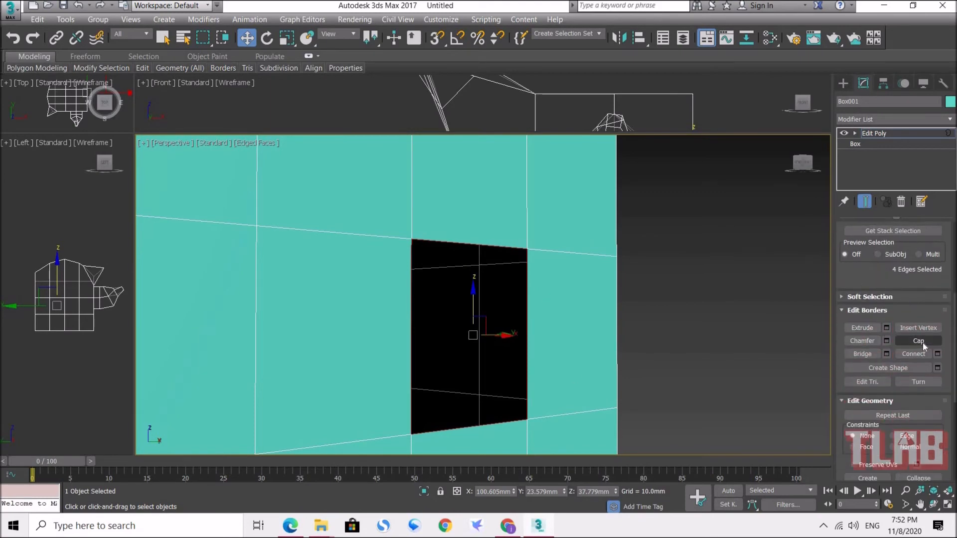
left_click(918, 340)
middle_click_drag(618, 342, 590, 361, "alt")
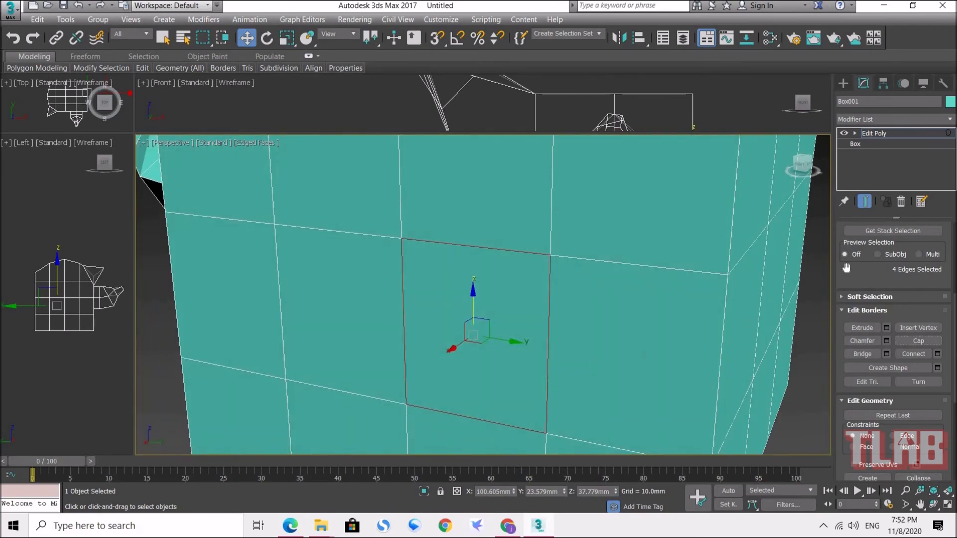
scroll(876, 421, "up", 3)
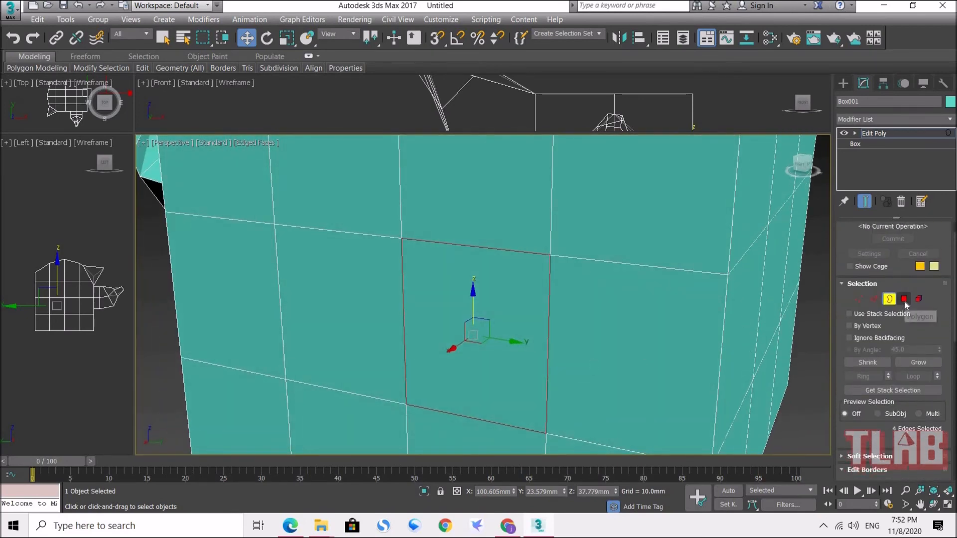
At polygon level, select the middle polygon on the box's flat side and move it outward about 7 mm along X
left_click(905, 299)
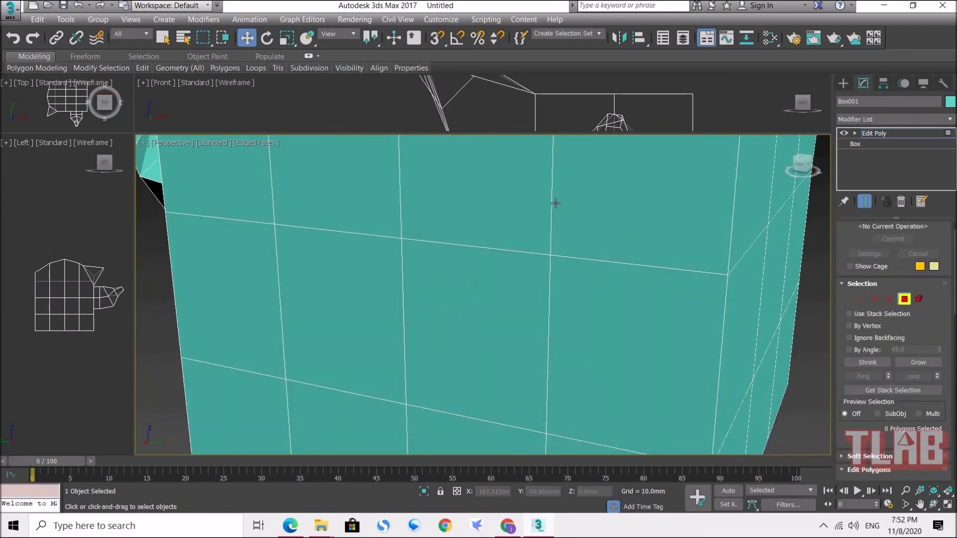
left_click(501, 206)
scroll(492, 291, "down", 5)
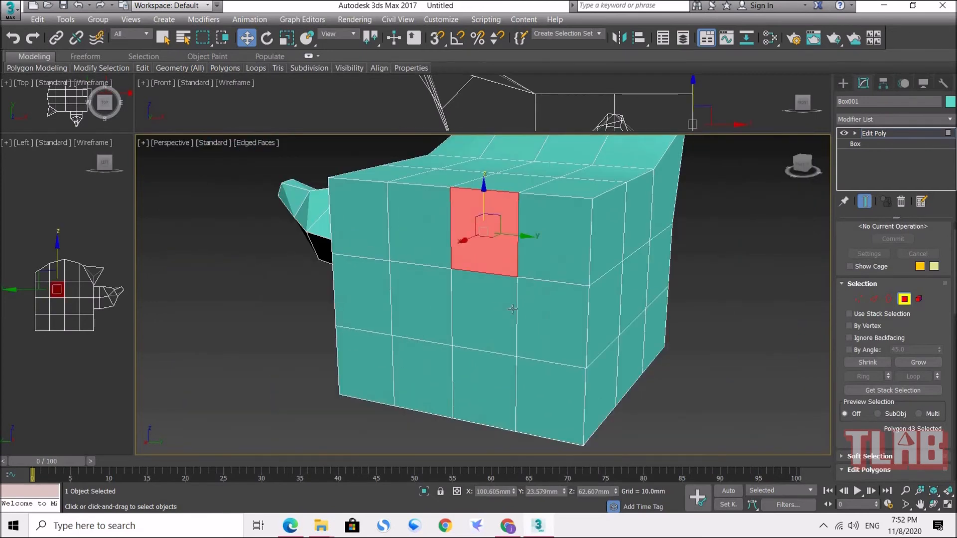
middle_click_drag(506, 325, 772, 359, "alt")
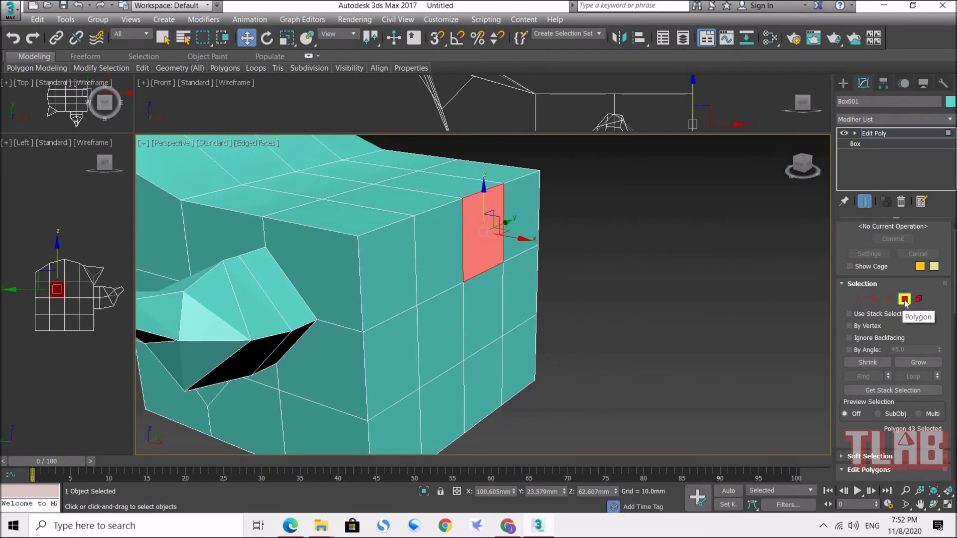
left_click(457, 332)
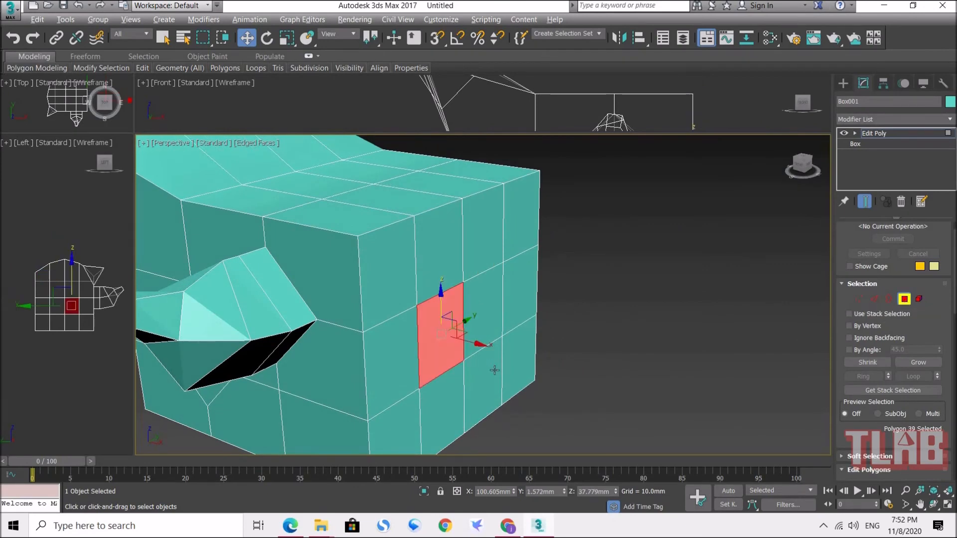
middle_click_drag(458, 332, 476, 336, "alt")
left_click_drag(484, 337, 539, 364)
middle_click_drag(539, 364, 747, 364, "alt")
Extrude the selected polygon outward about 17 mm to form a block on the box's side
left_click_drag(875, 435, 853, 232)
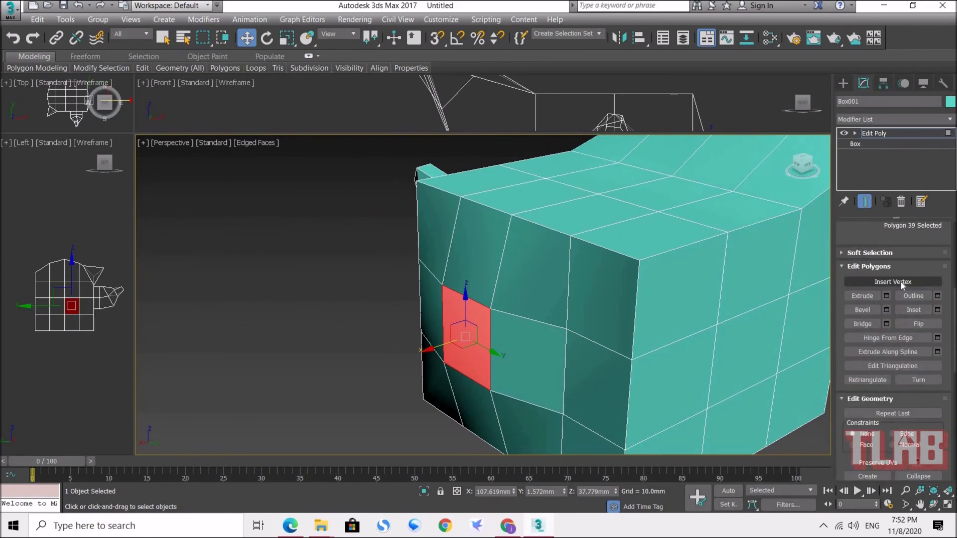
left_click(862, 297)
left_click_drag(463, 343, 737, 281)
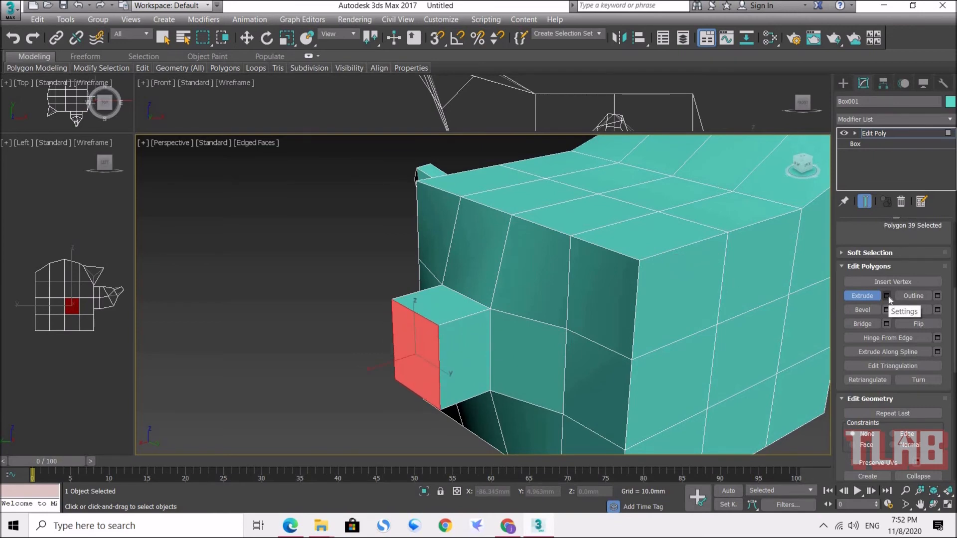
Extrude the block's end polygon repeatedly in 25 mm segments to form a long arm, and close the Extrude settings
left_click(887, 296)
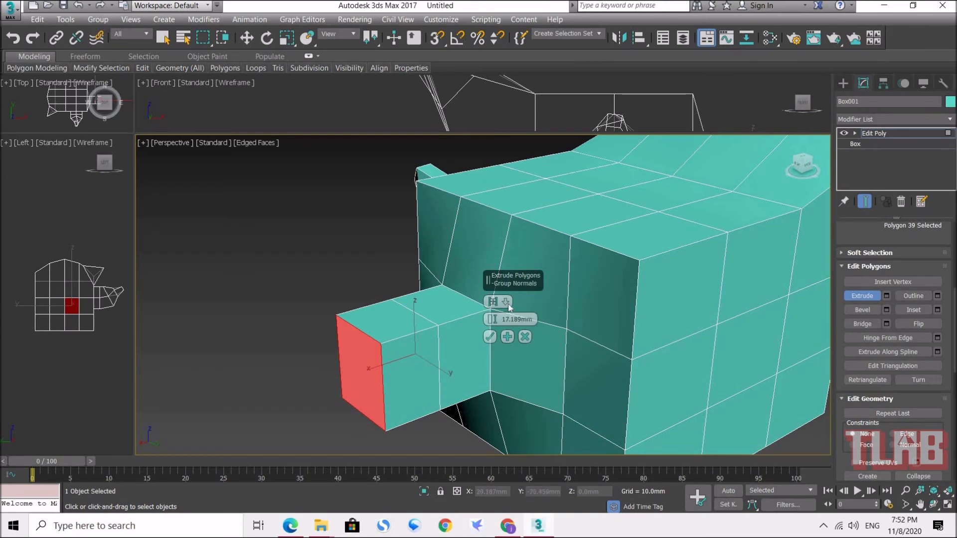
left_click(509, 319)
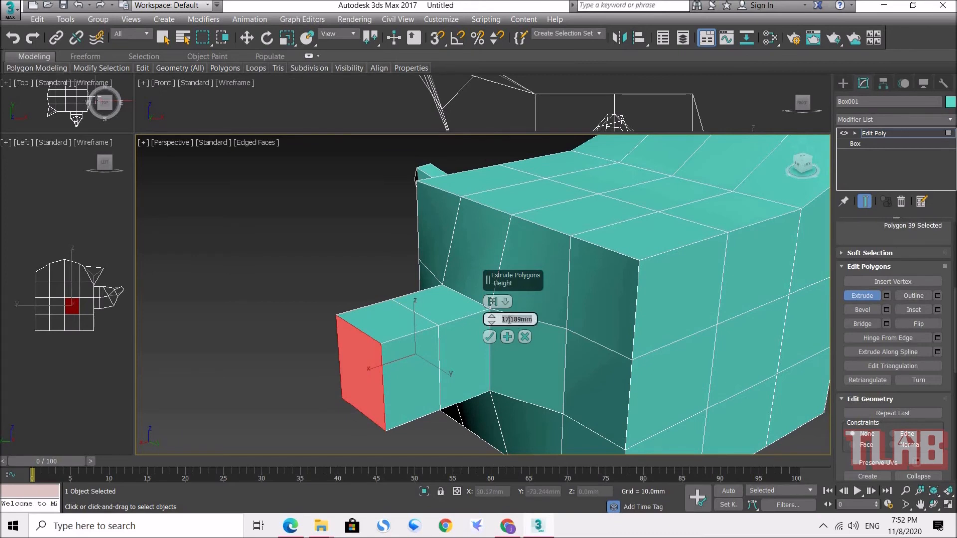
type("25")
key("Return")
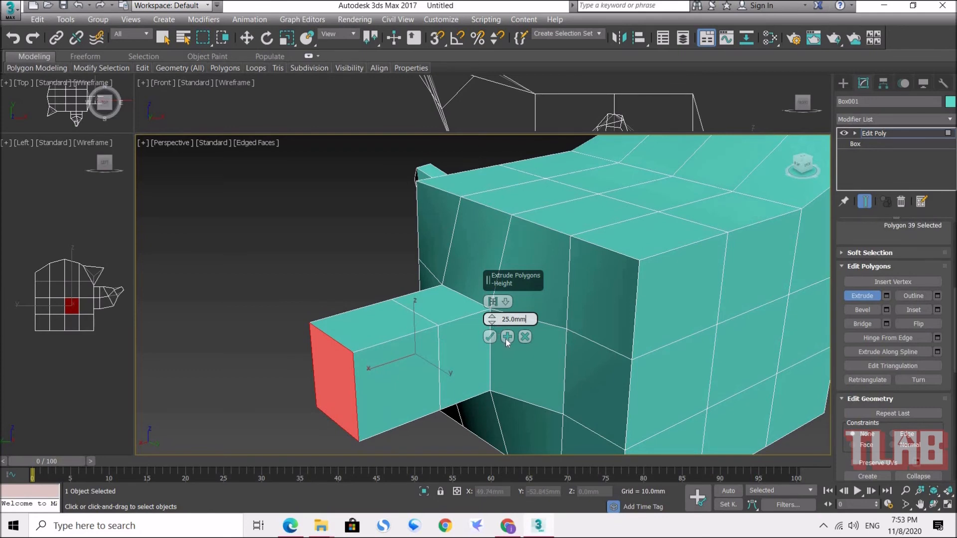
left_click(506, 337)
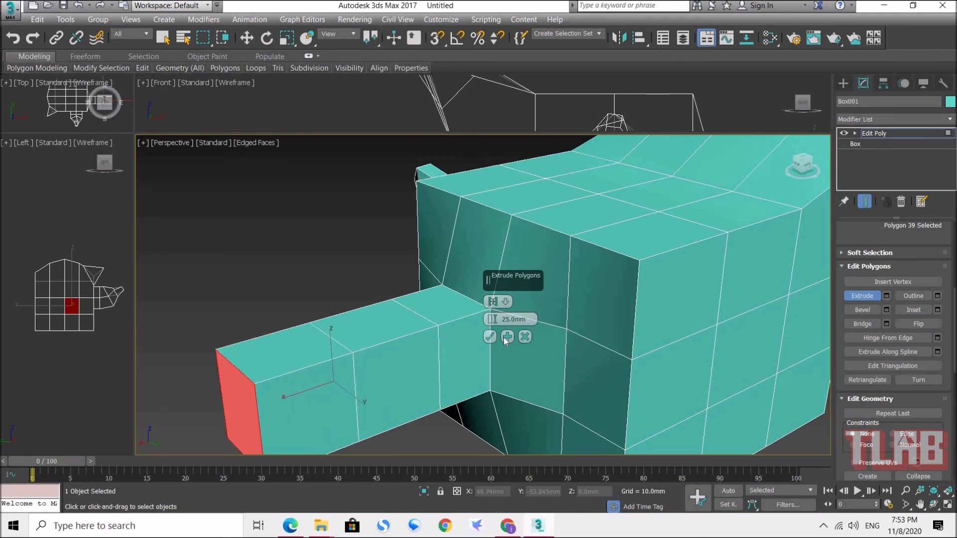
left_click(507, 337)
scroll(507, 344, "down", 6)
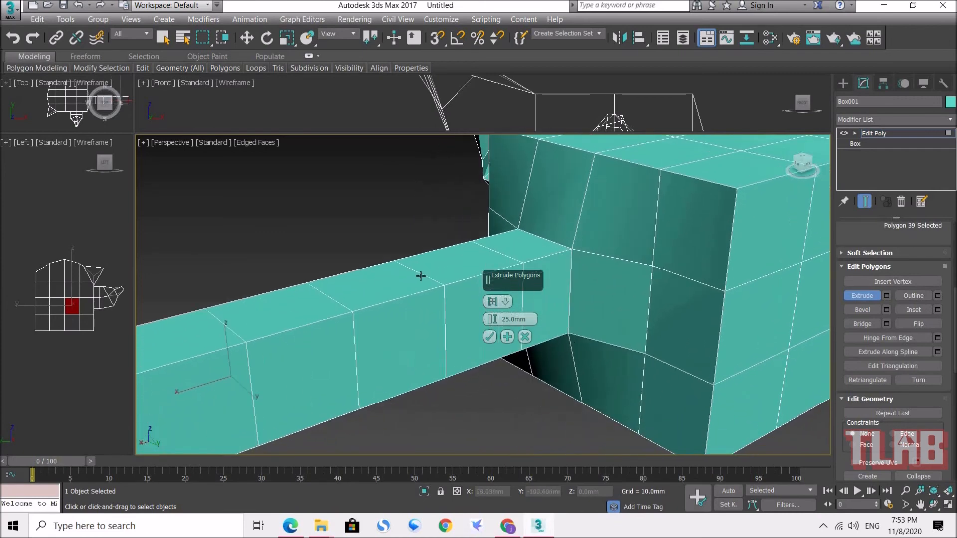
left_click(507, 338)
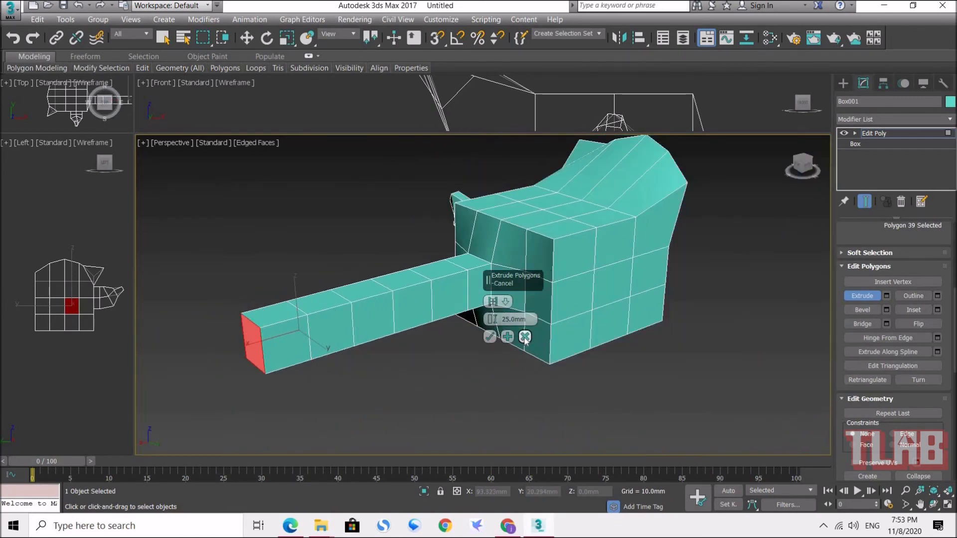
left_click(525, 337)
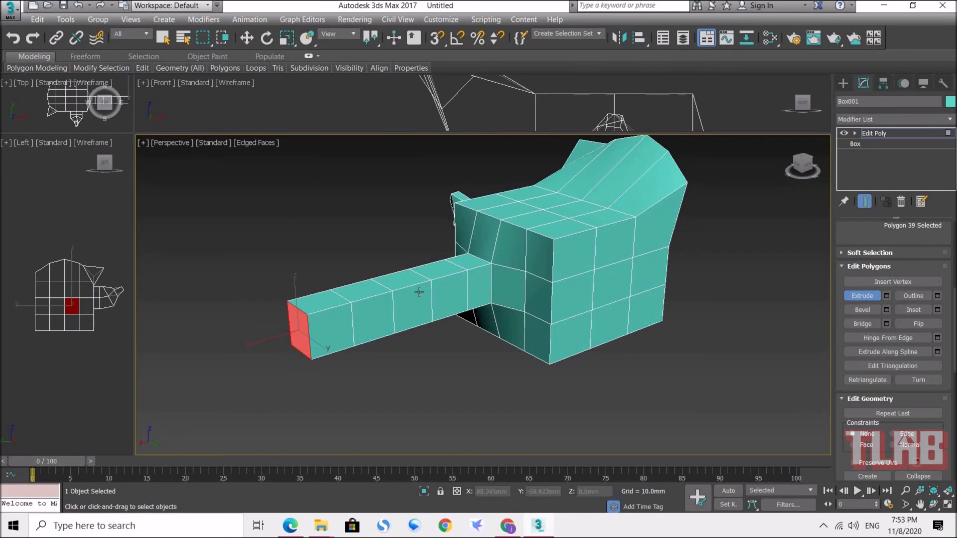
Undo the repeated 25 mm extrusions back to the single extruded block
key("w")
key("ctrl+z")
key("ctrl+z")
key("ctrl+z")
key("ctrl+z")
key("ctrl+z")
key("ctrl+z")
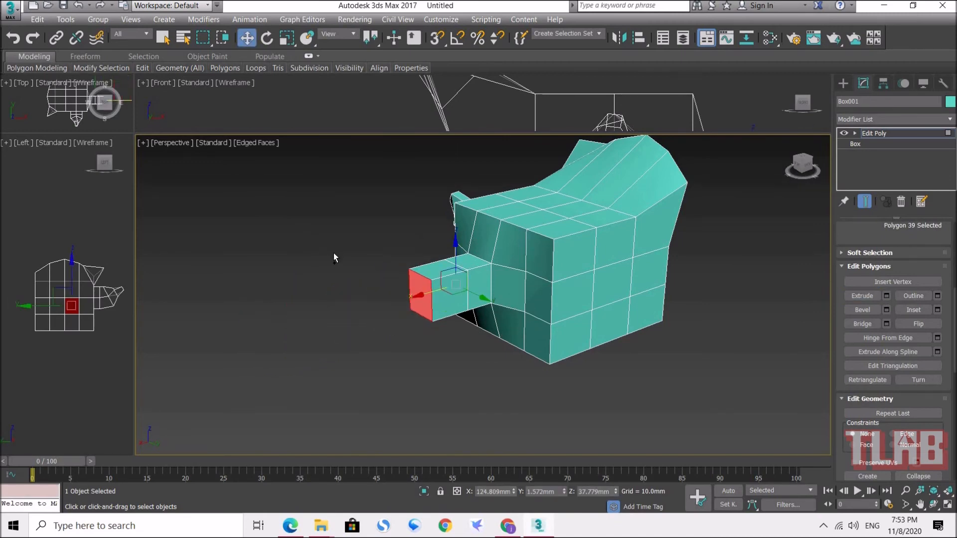
Bevel a polygon on the adjacent side of the box outward into a protruding block with a tapered tip
middle_click_drag(402, 271, 388, 305)
scroll(498, 309, "up", 5)
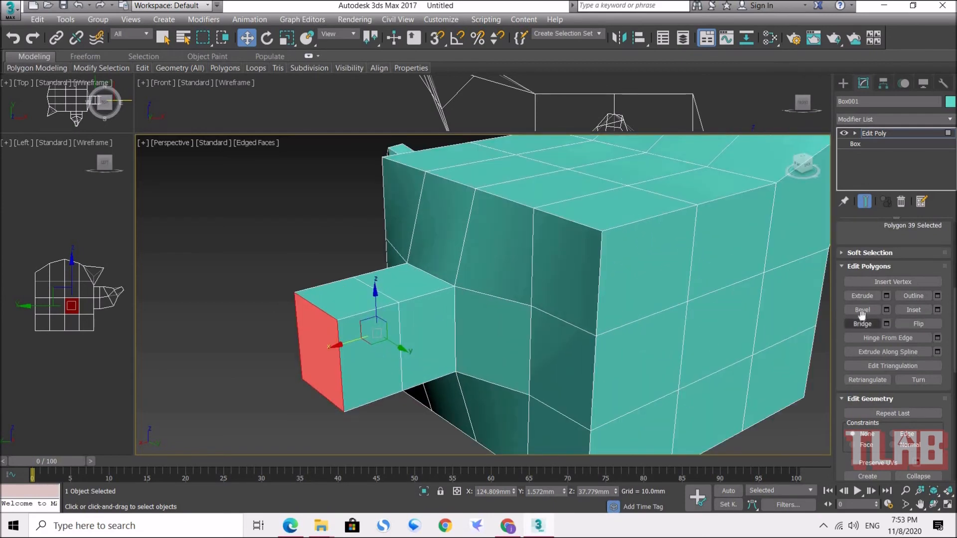
left_click(862, 310)
middle_click_drag(619, 284, 490, 266)
left_click(573, 298)
middle_click_drag(593, 306, 624, 317, "alt")
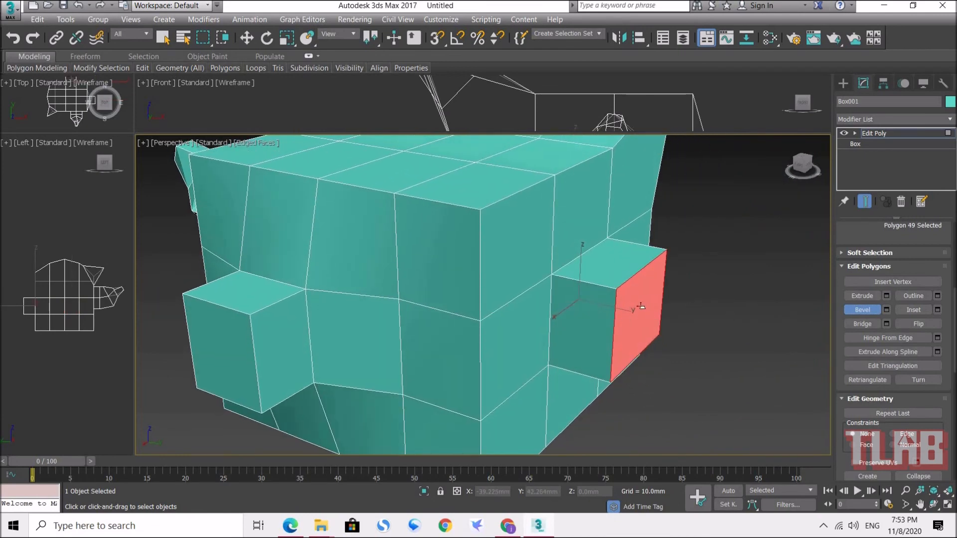
left_click_drag(637, 302, 548, 229)
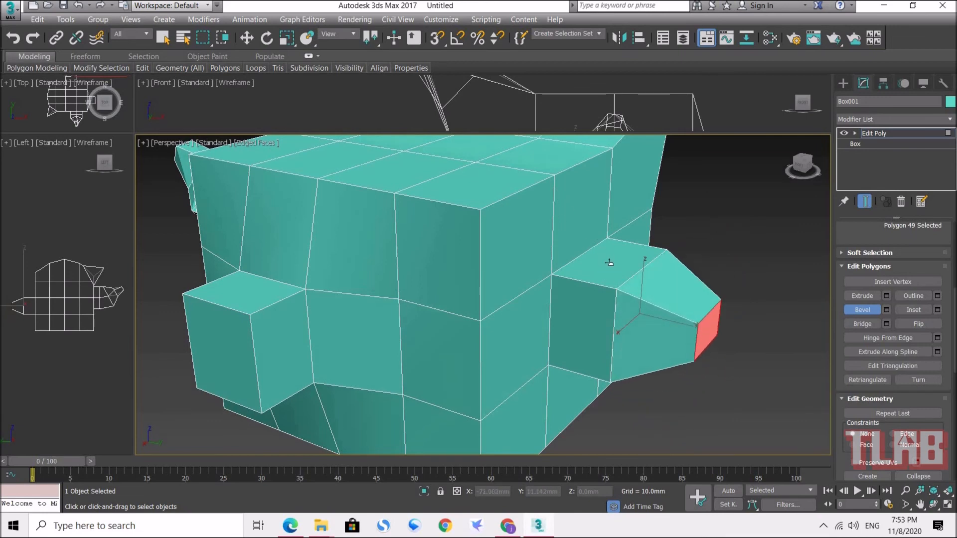
Extrude a polygon outward from the next side of the box, around the corner from the beveled block
middle_click_drag(775, 357, 566, 252)
left_click(861, 296)
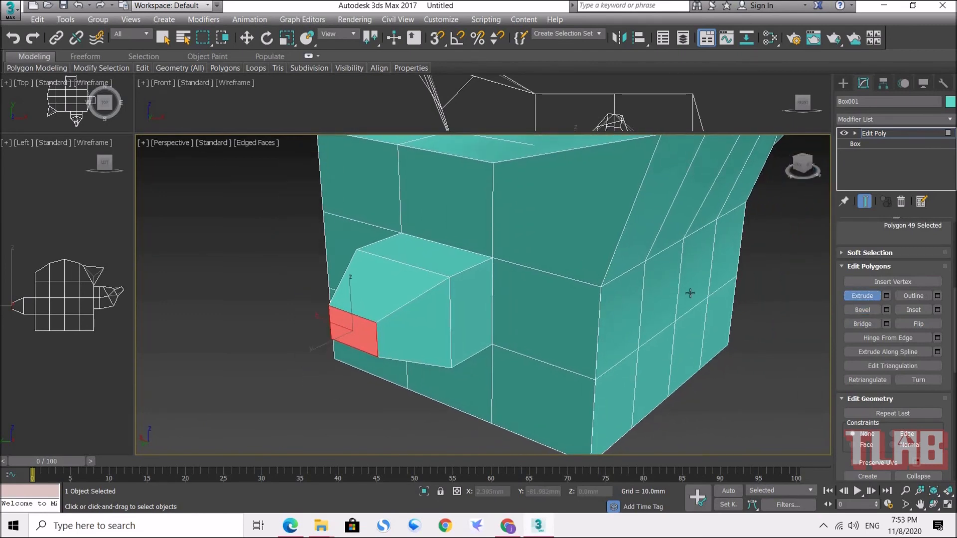
left_click(660, 296)
left_click_drag(663, 303, 539, 222)
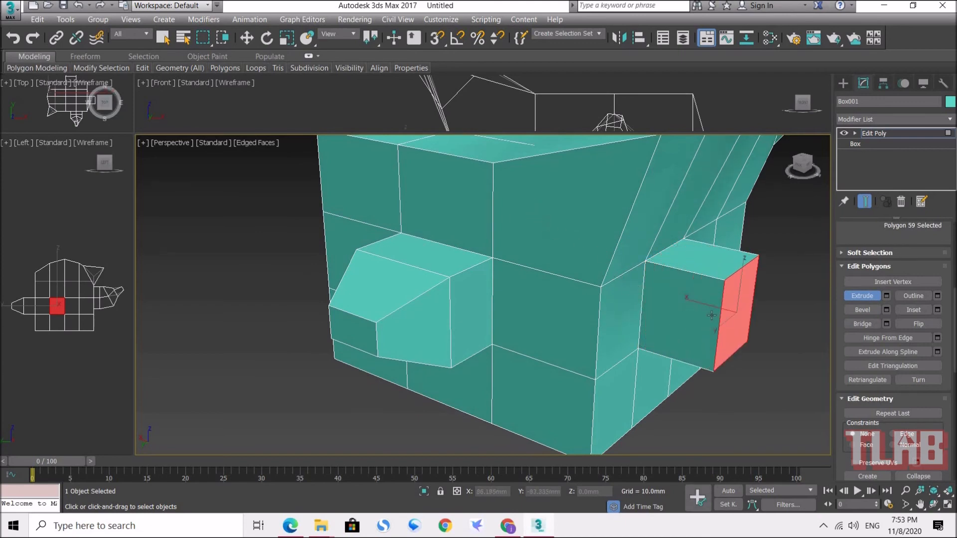
Try uniformly scaling down the end polygon of the newly extruded block, and undo the scaling
left_click(287, 37)
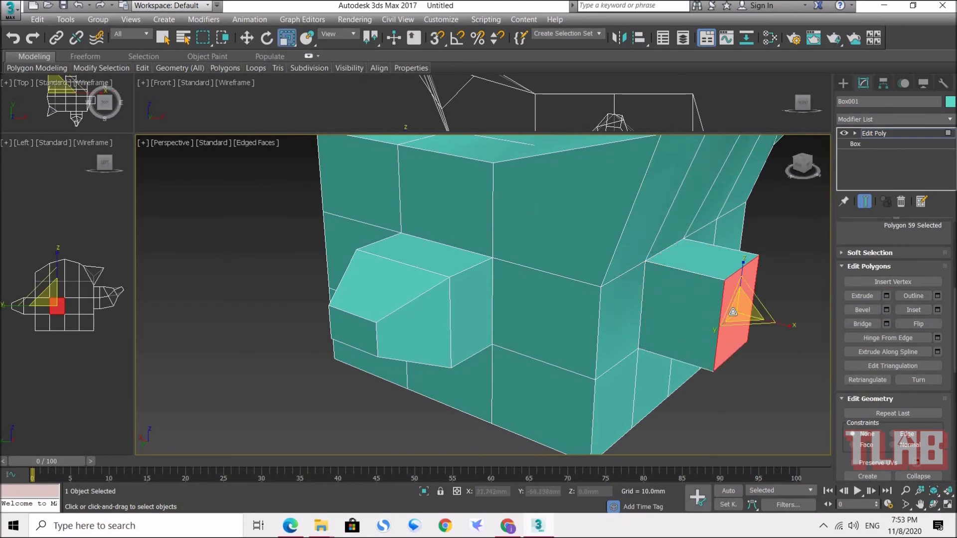
left_click_drag(742, 310, 746, 357)
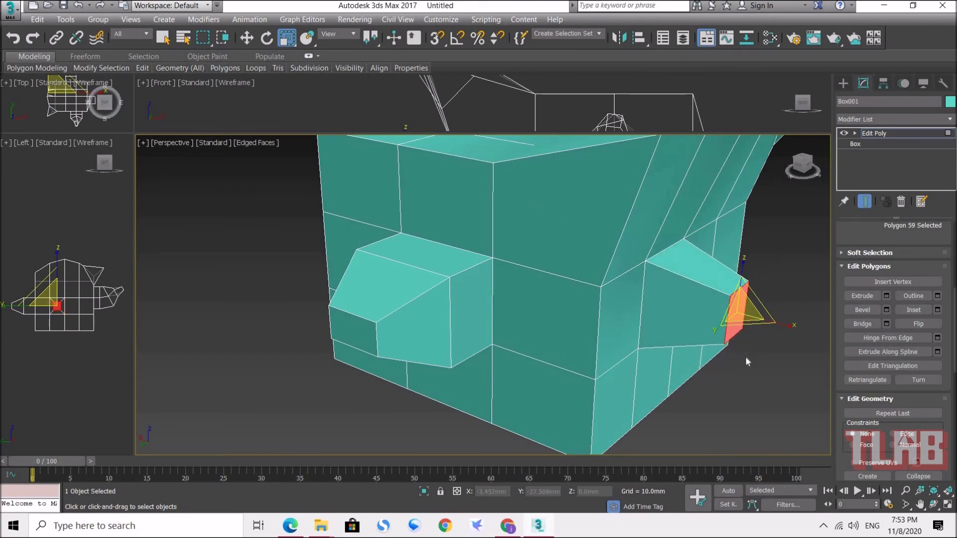
key("ctrl+z")
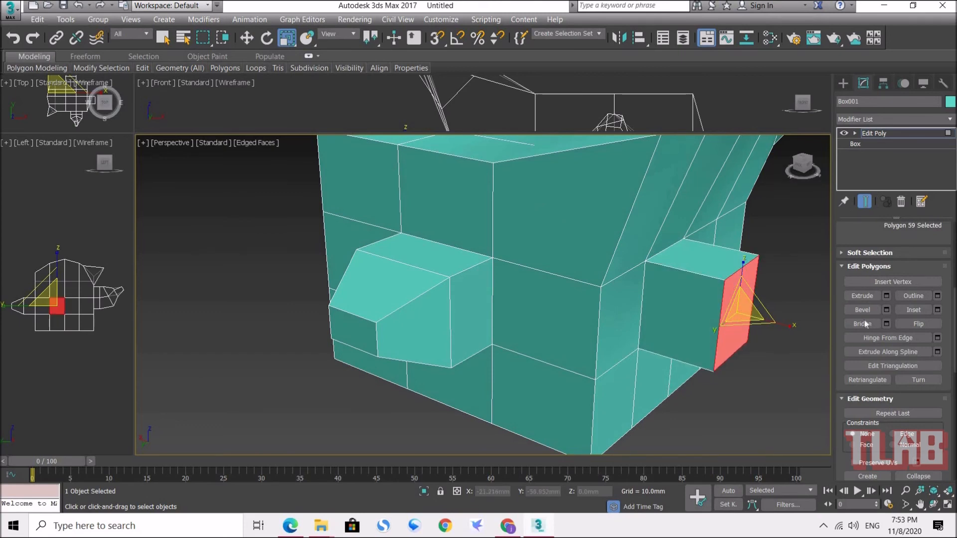
Select the large polygon above and between the two blocks and adjust its boundary slightly with Outline
left_click(914, 298)
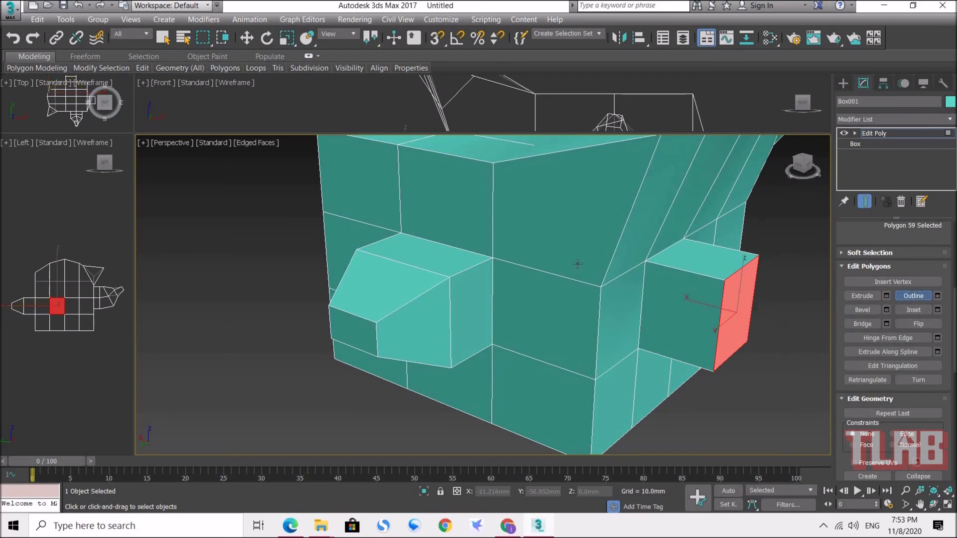
left_click(543, 238)
middle_click_drag(502, 229, 469, 283, "alt")
left_click_drag(470, 282, 583, 271)
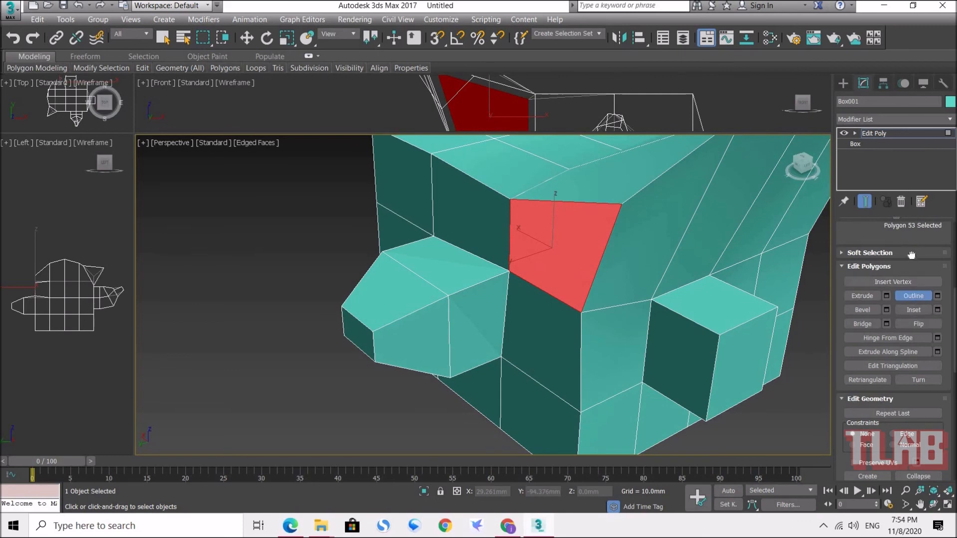
Switch to element level and select the entire mesh as one element
scroll(885, 368, "up", 5)
scroll(885, 369, "up", 4)
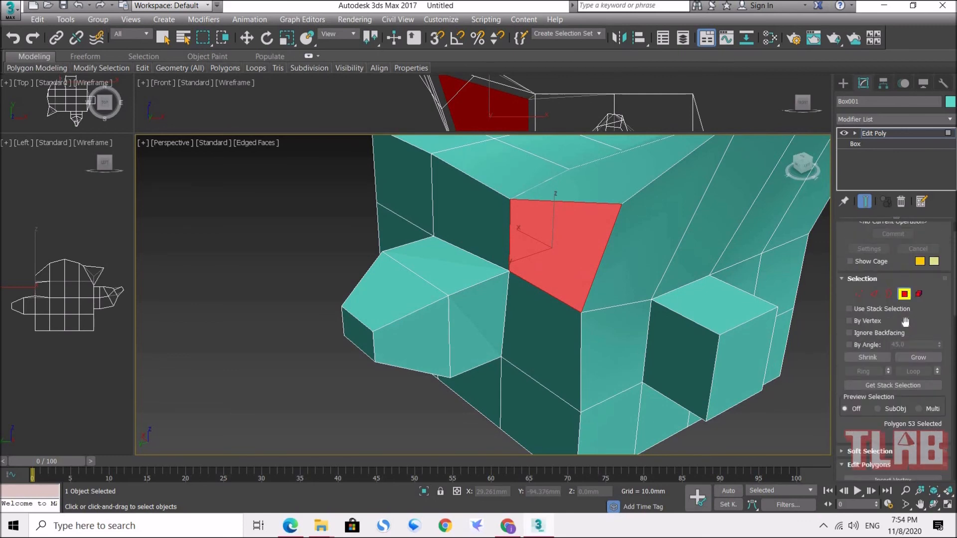
left_click(920, 294)
key("r")
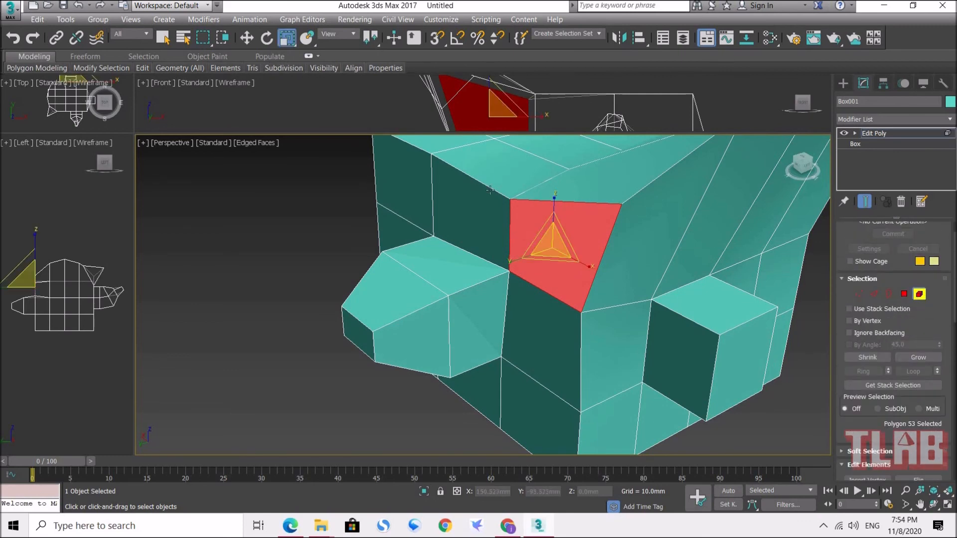
left_click(484, 187)
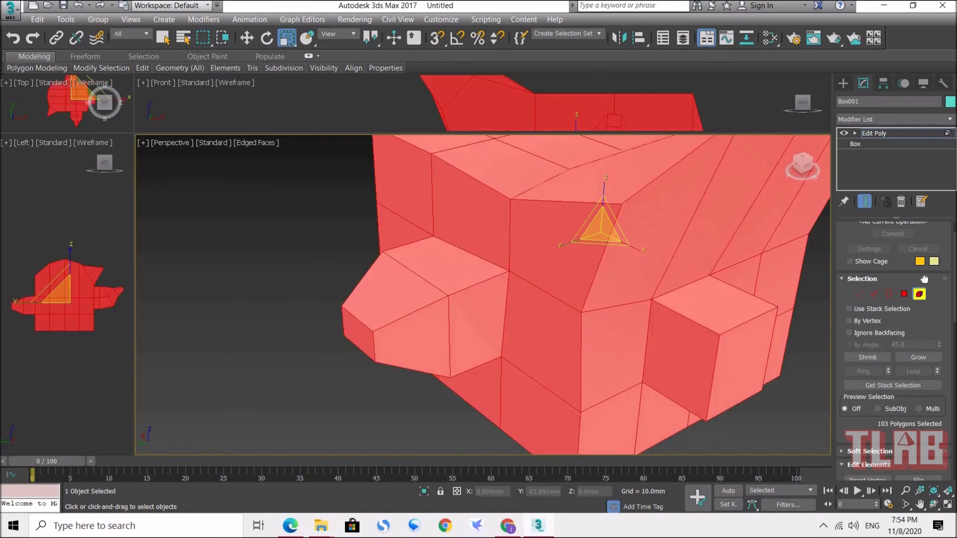
Examine the Edit Elements tools and leave element editing to return to the whole object
scroll(913, 259, "down", 3)
scroll(913, 249, "up", 4)
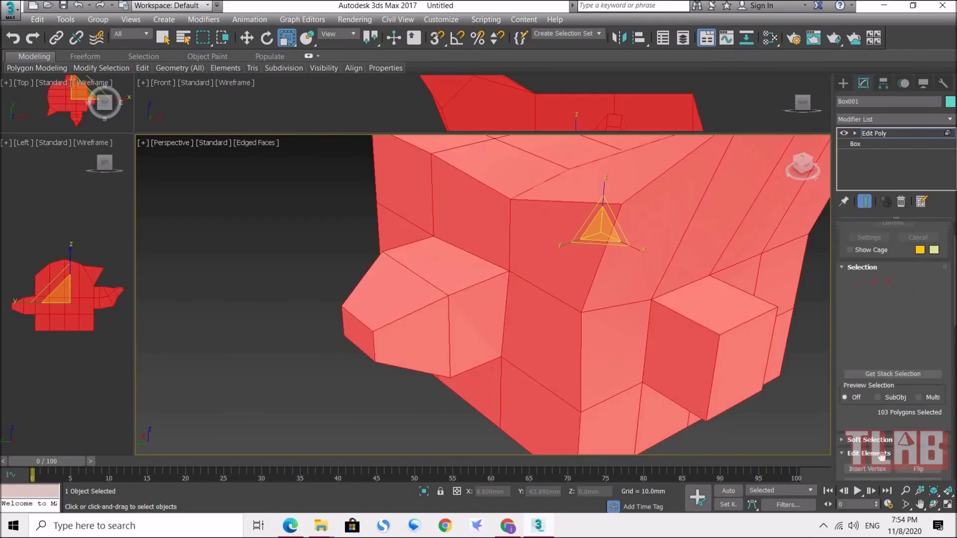
left_click(919, 325)
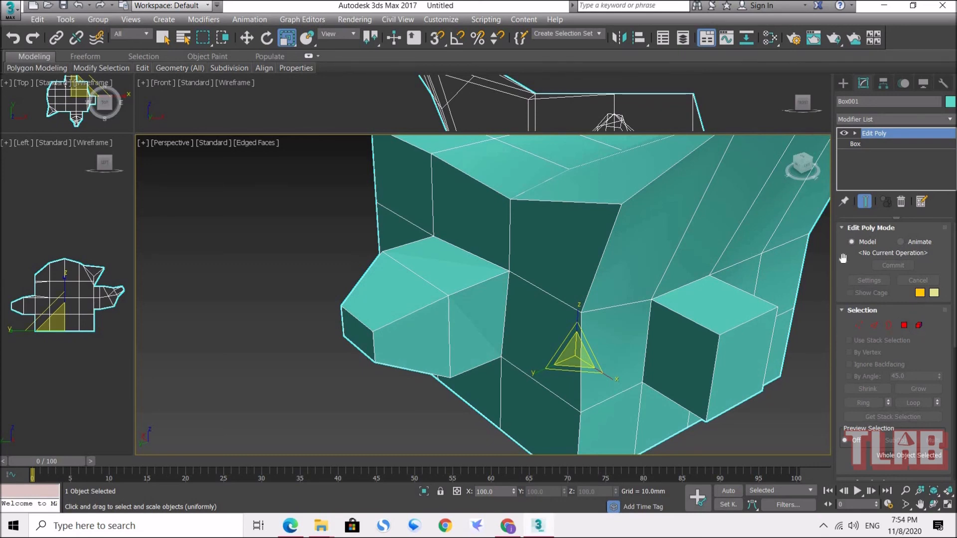
scroll(552, 306, "down", 3)
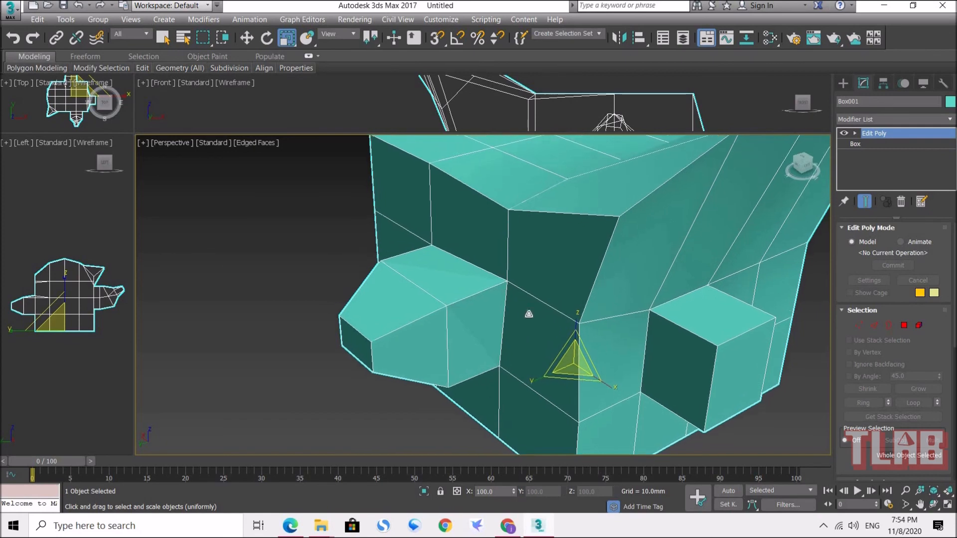